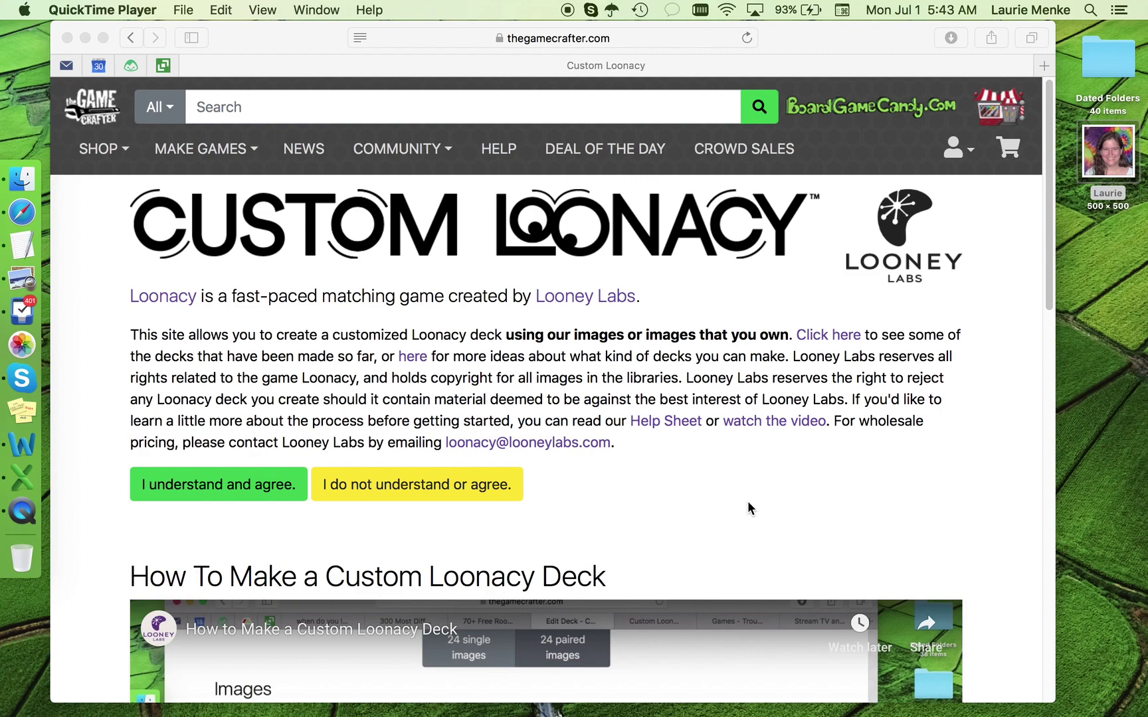
# Step: In the browser, accept the Custom Loonacy terms to continue
pyautogui.click(668, 35)
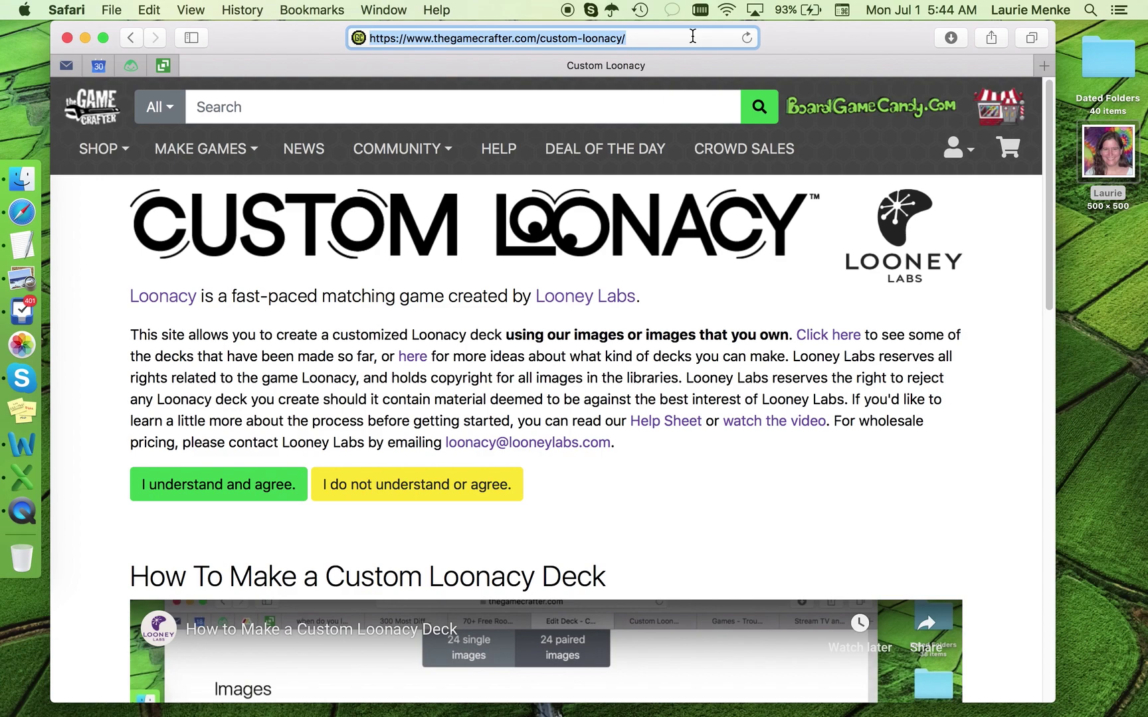
pyautogui.click(221, 485)
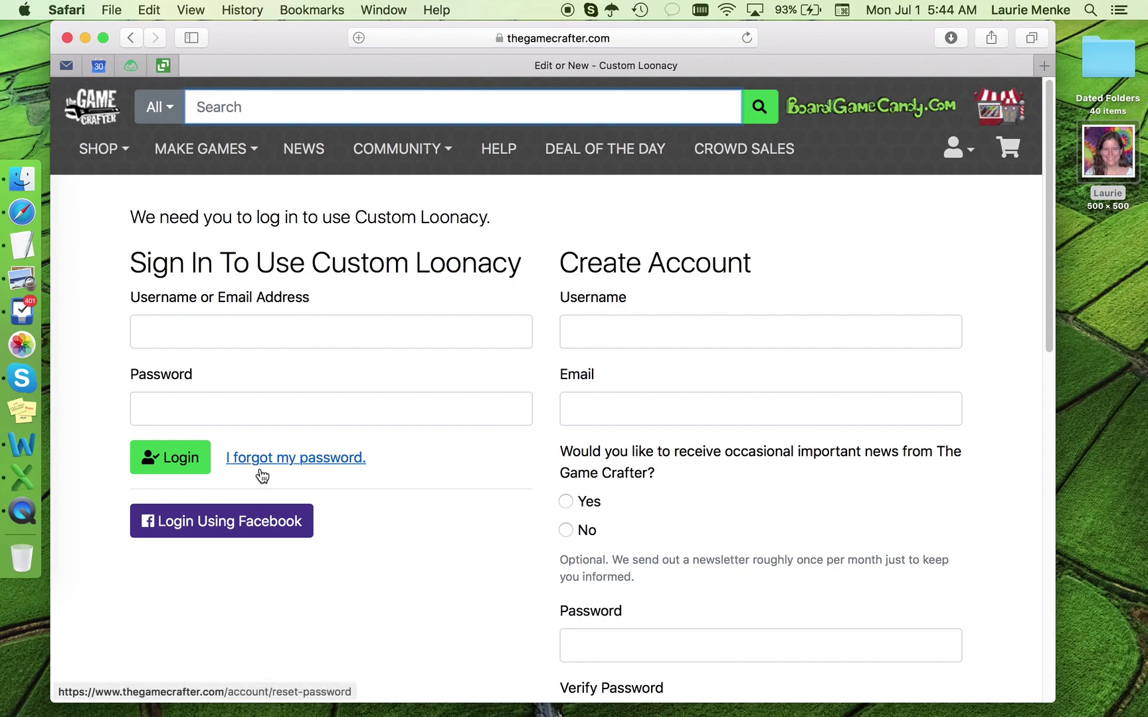
# Step: Sign in to The Game Crafter with the account e-mail and password
pyautogui.click(320, 338)
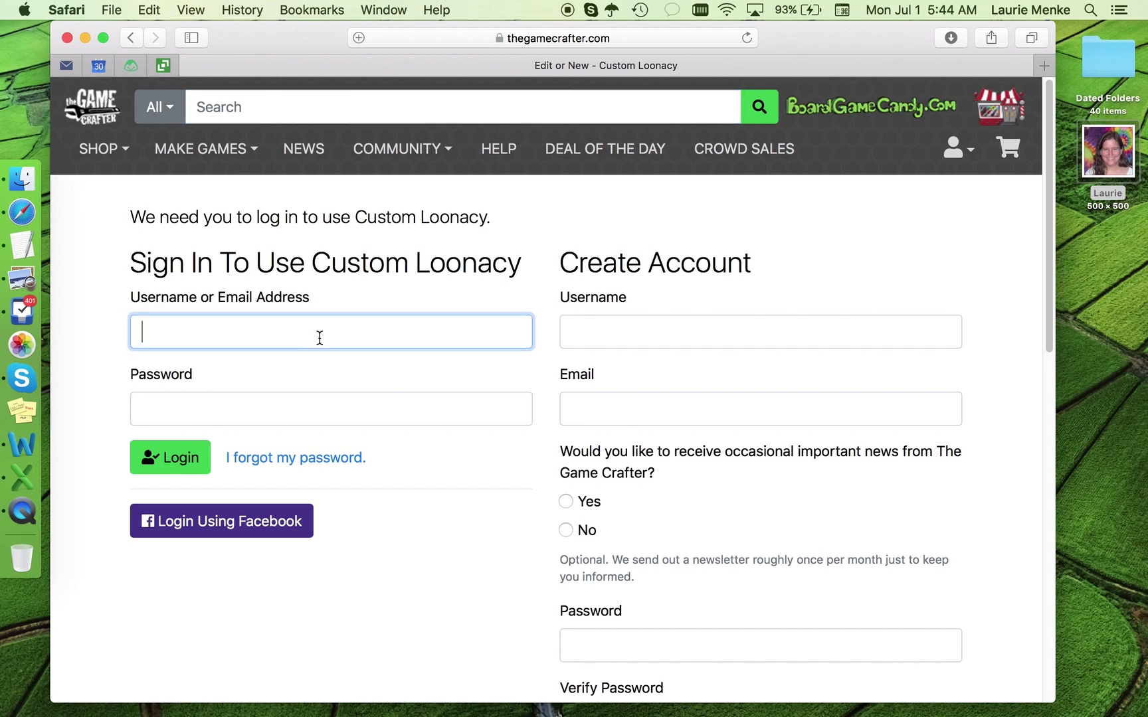
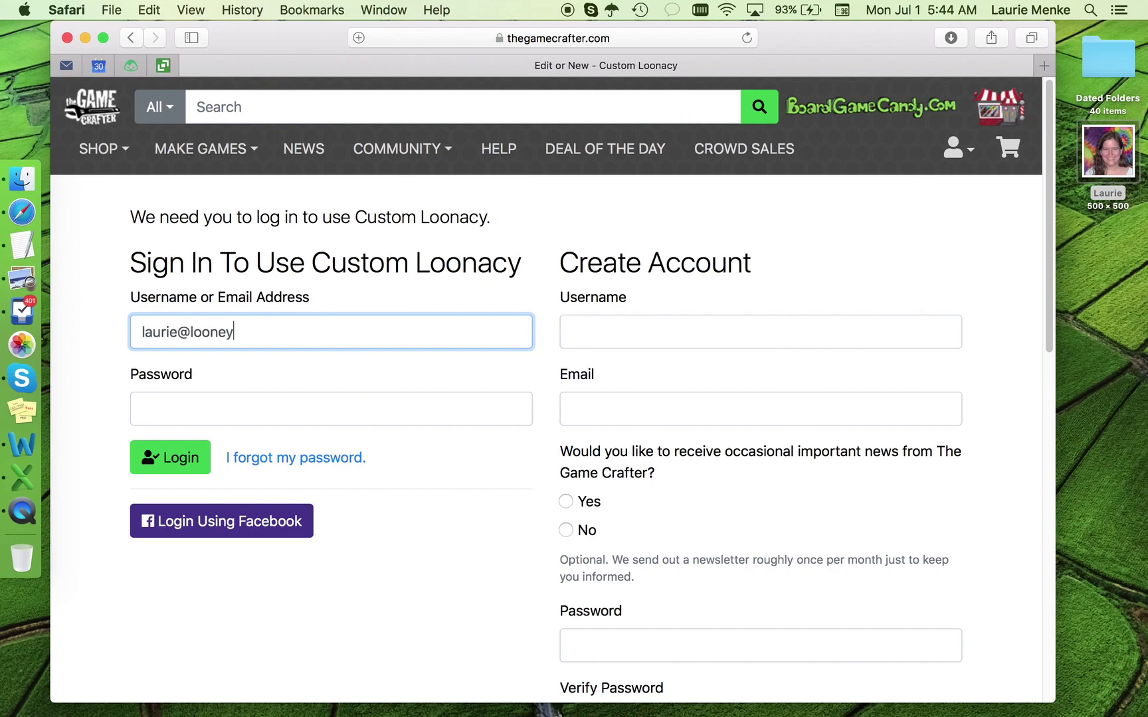
pyautogui.press('Tab')
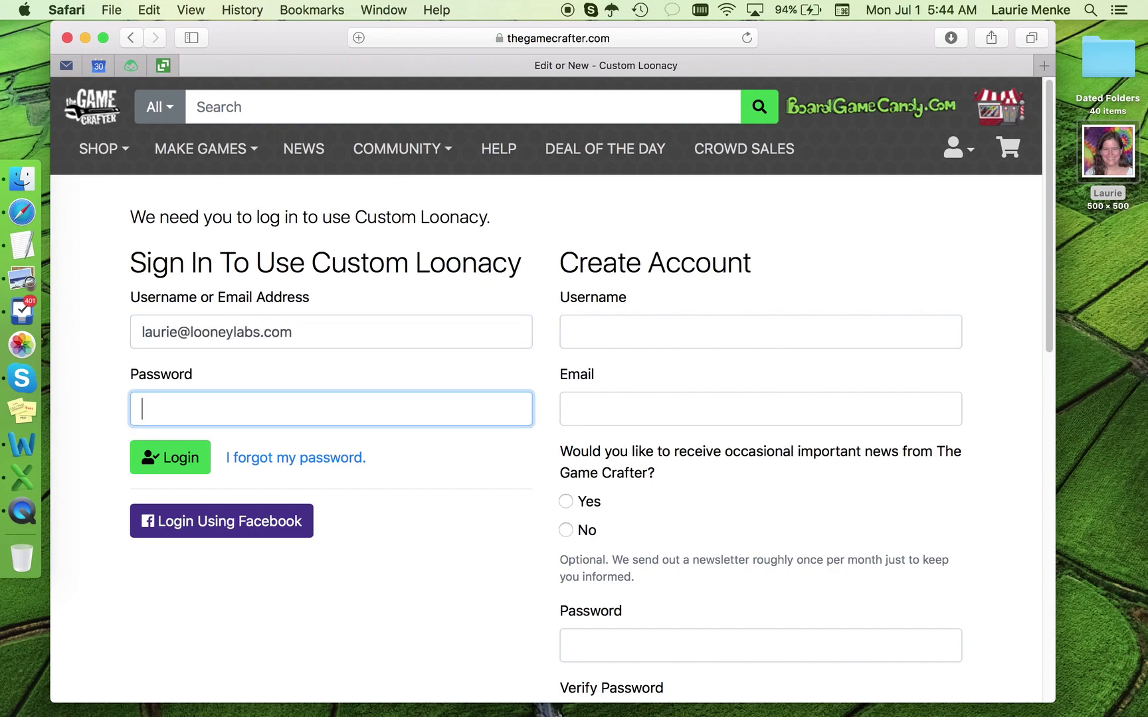
pyautogui.write('•••••••••')
pyautogui.click(180, 466)
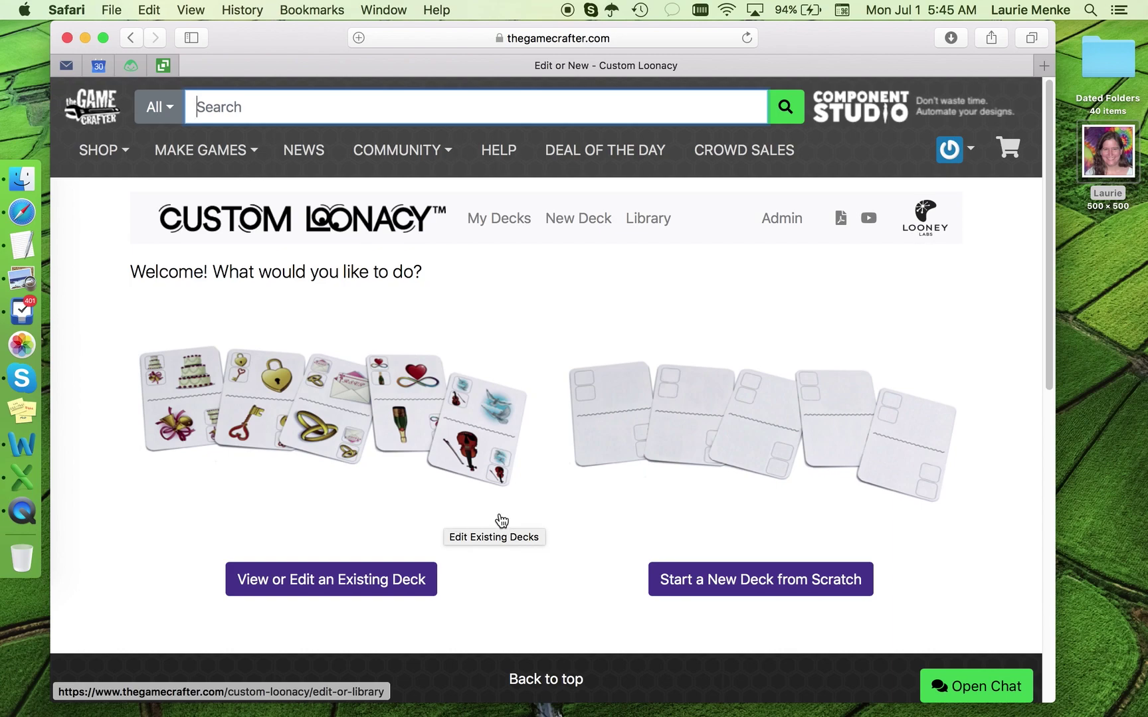
# Step: Start a new deck from scratch and scroll down to the deck-type options
pyautogui.click(700, 581)
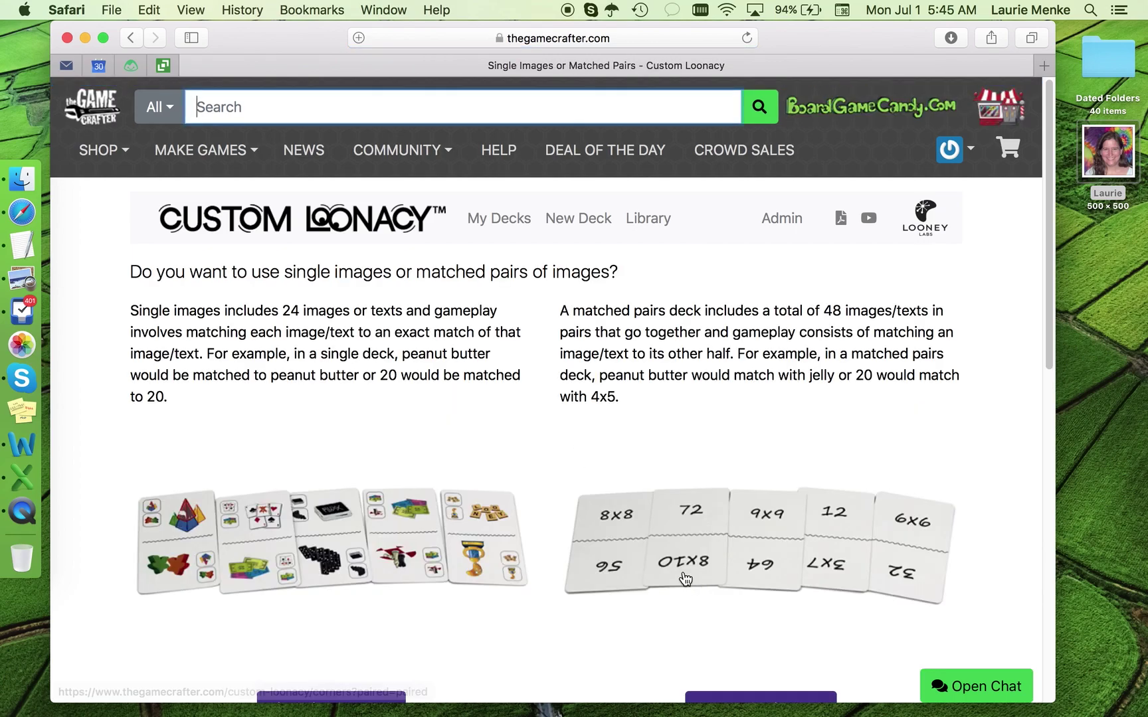
pyautogui.scroll(-2, 604, 490)
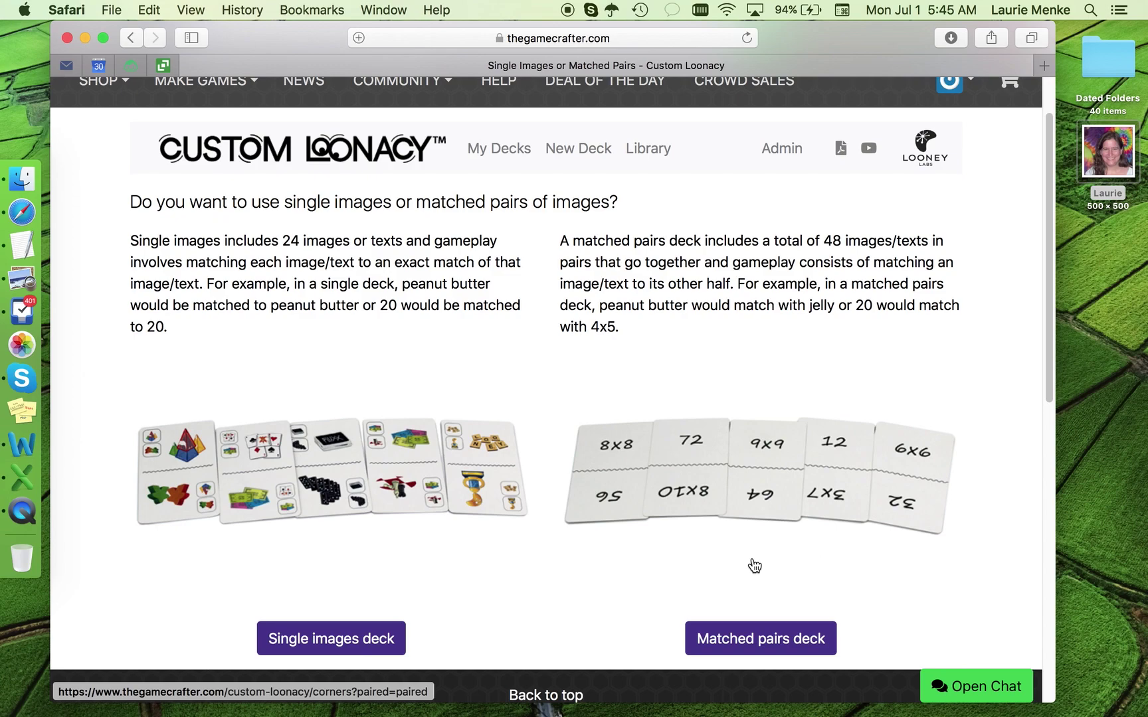
# Step: Choose a matched-pairs deck with corner images, then switch it to No Corner Images
pyautogui.click(771, 646)
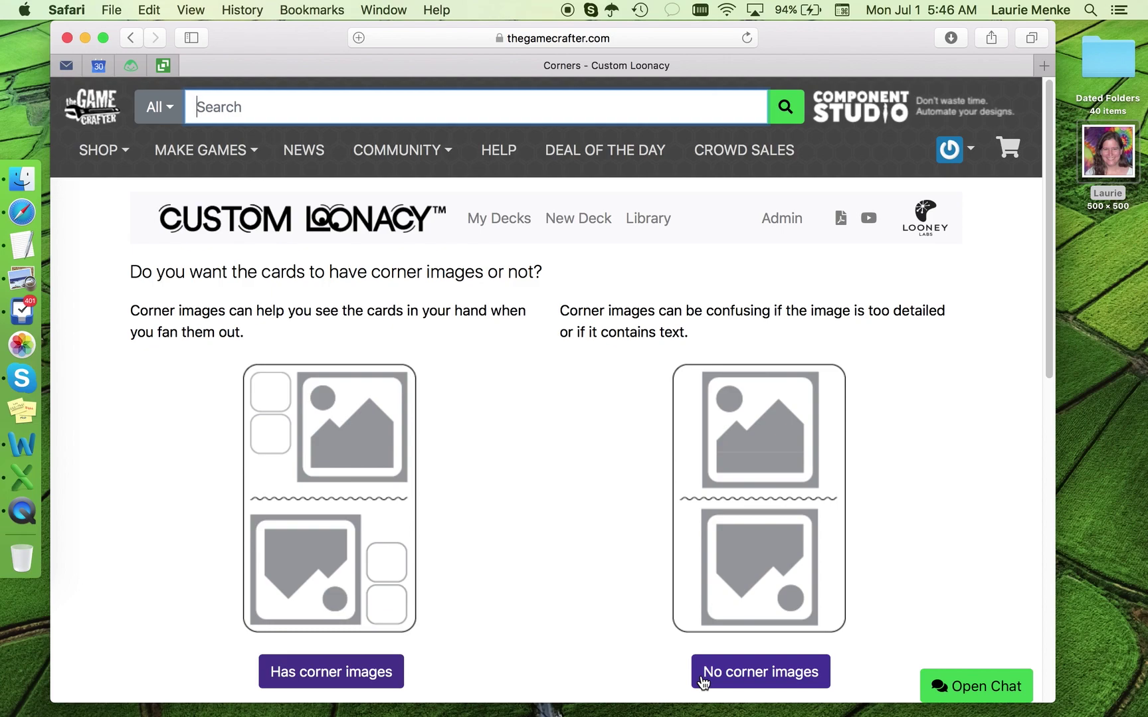
pyautogui.click(359, 676)
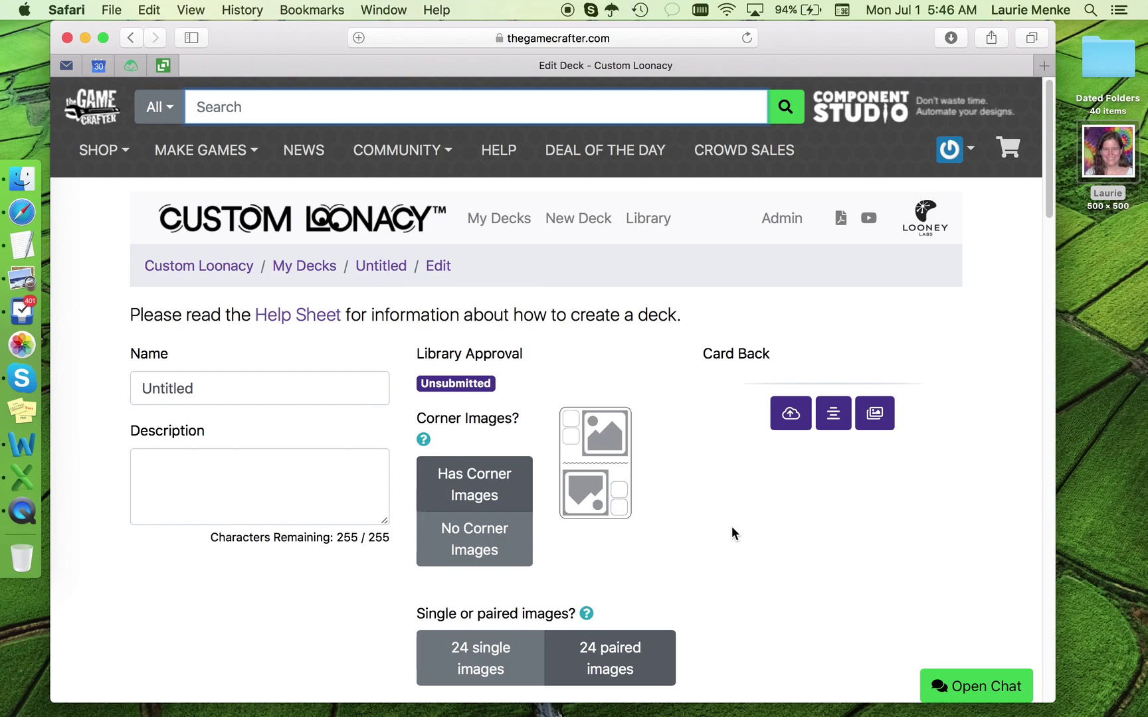
pyautogui.click(487, 550)
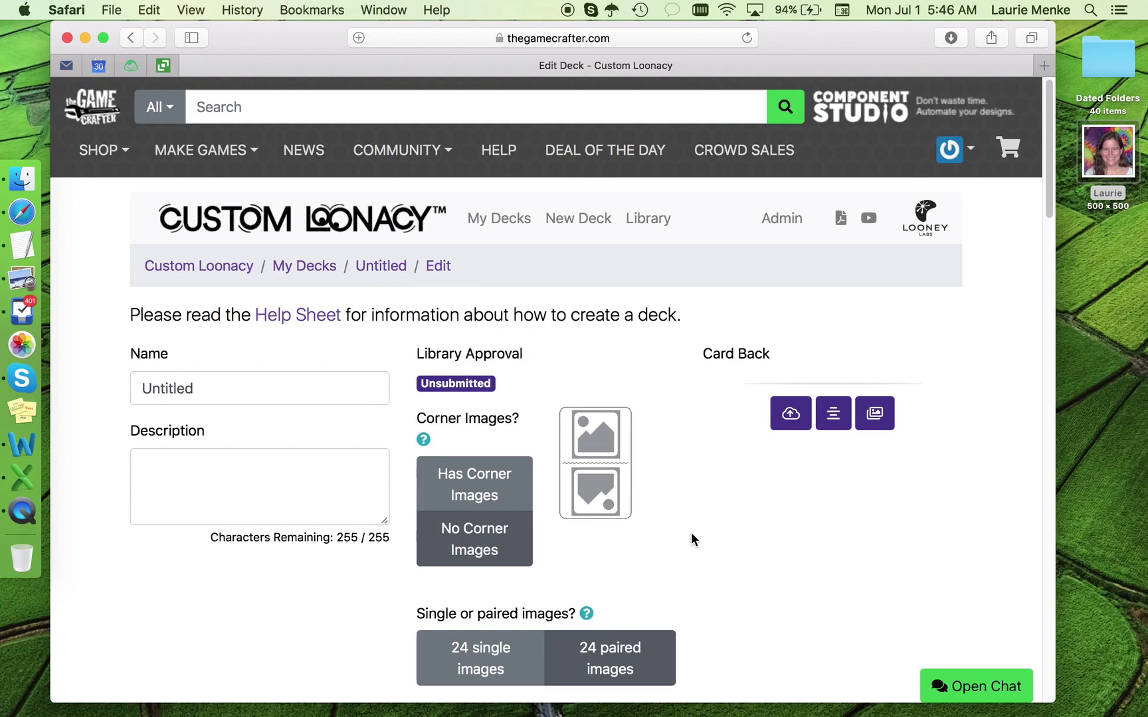
# Step: Name the deck 'SAMPLE DECK' with description 'This is my sample deck to show folks what they can do'
pyautogui.doubleClick(169, 386)
pyautogui.write('SA')
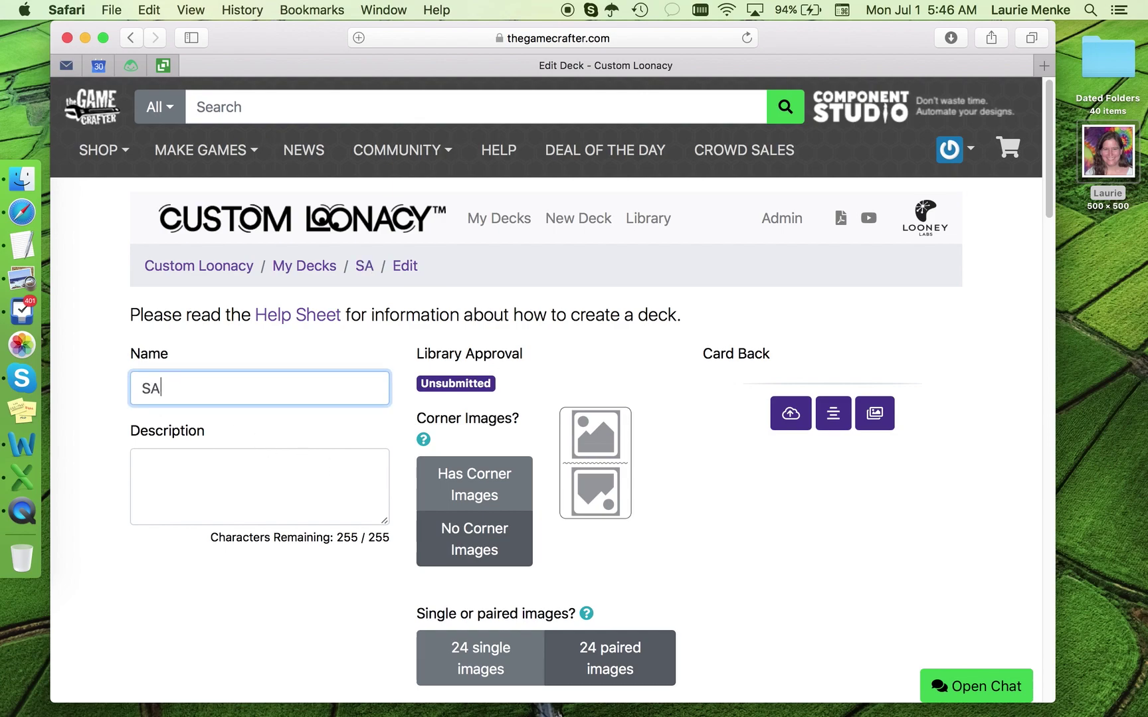
pyautogui.write('MPLE DECK')
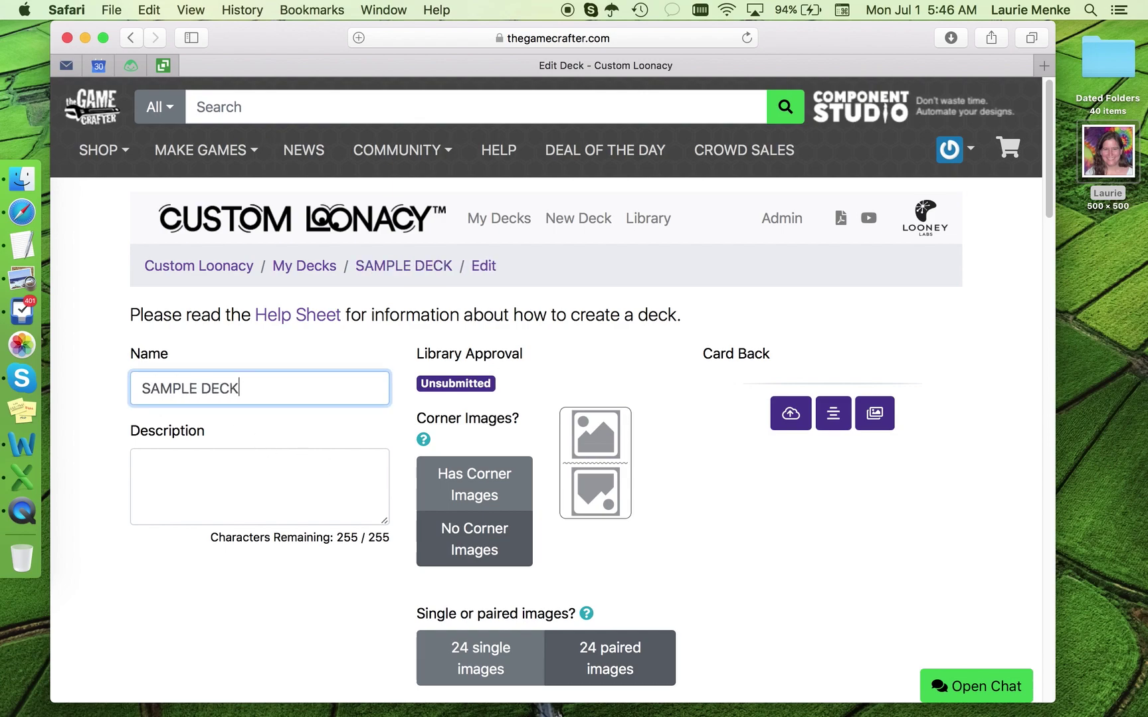
pyautogui.click(173, 461)
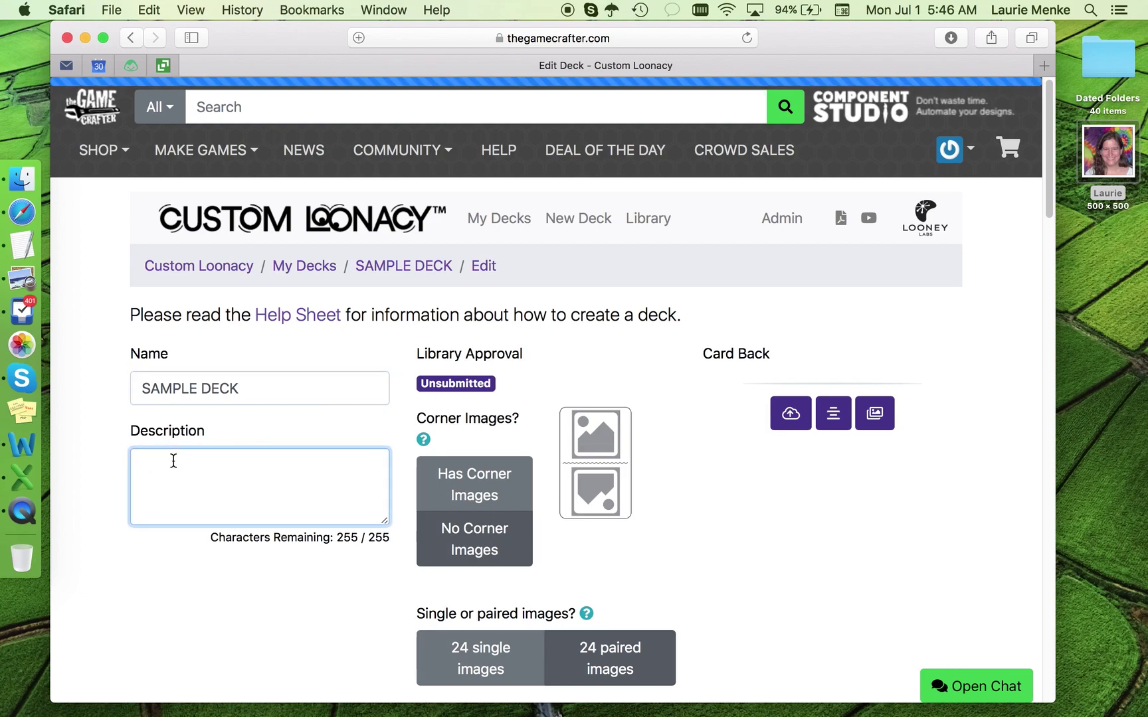
pyautogui.write('This is m')
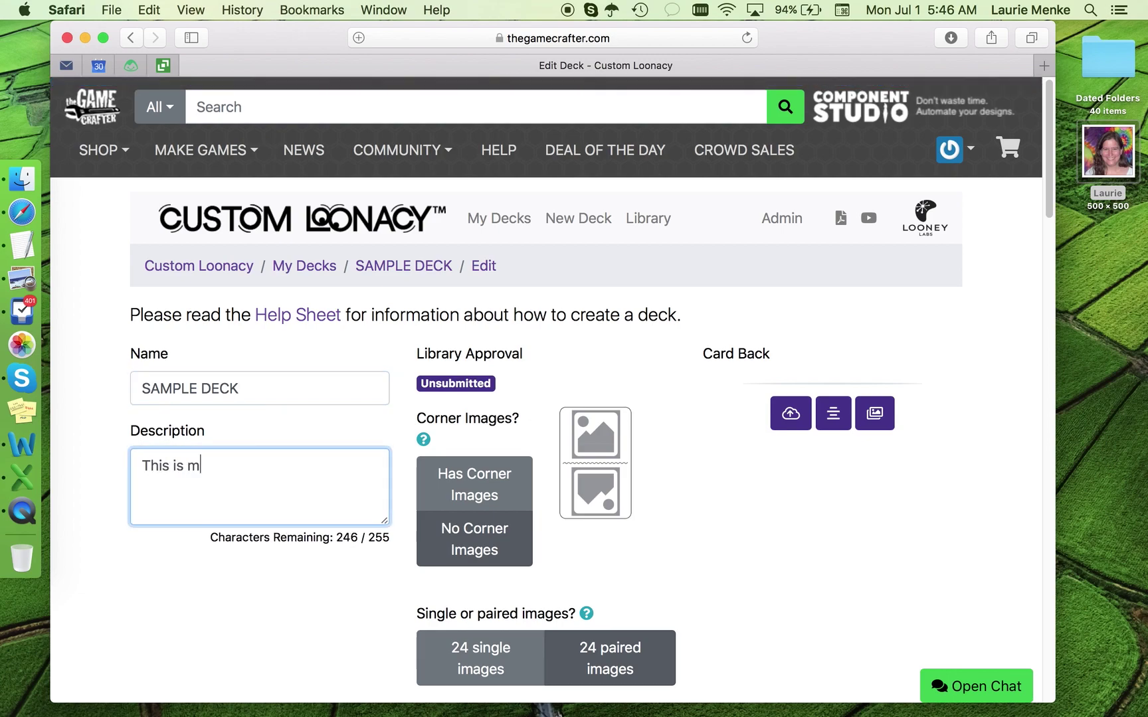
pyautogui.write('y sample de')
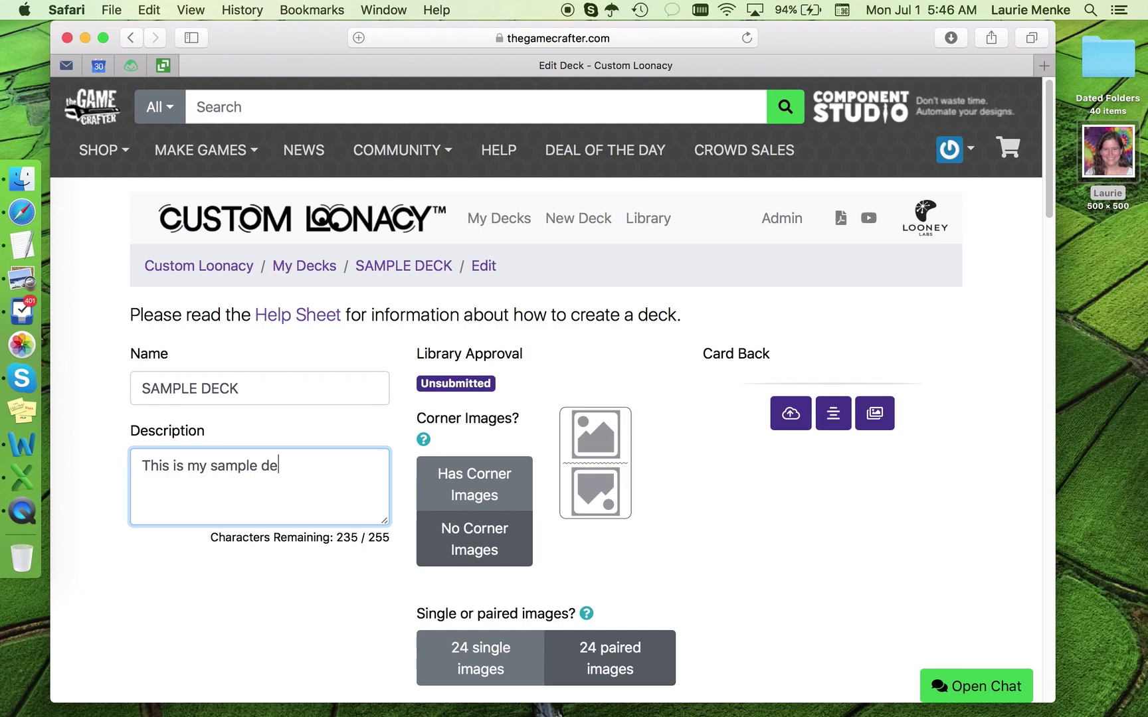
pyautogui.write('ck to show fo')
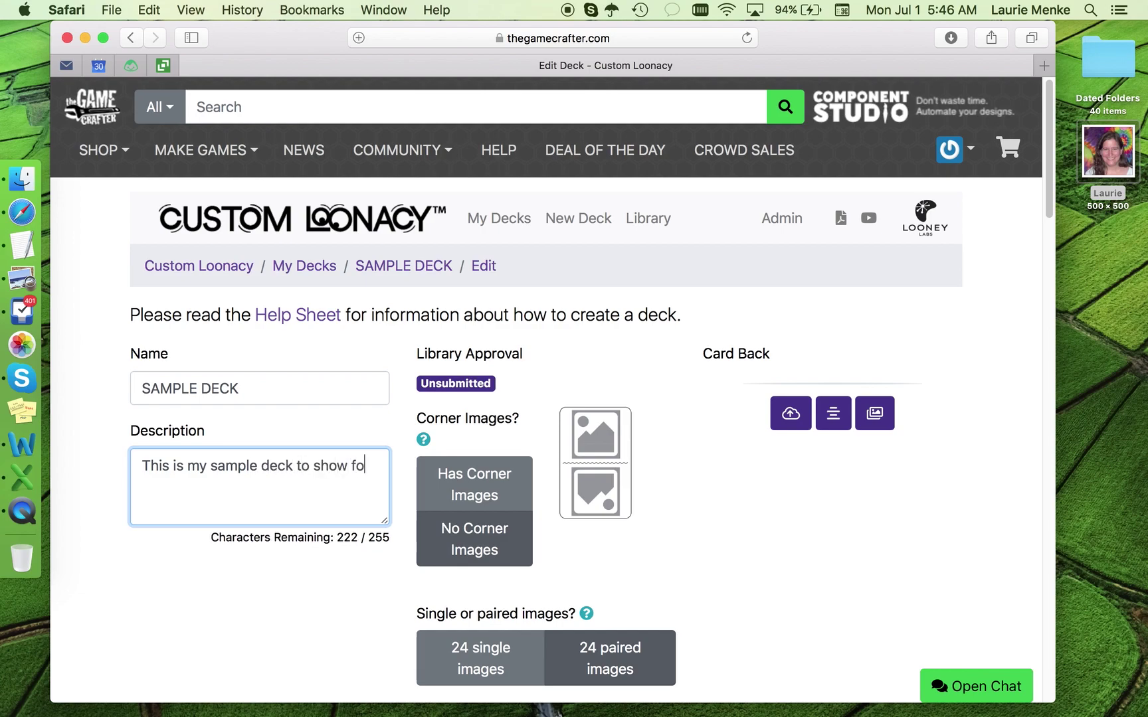
pyautogui.write('lks what the')
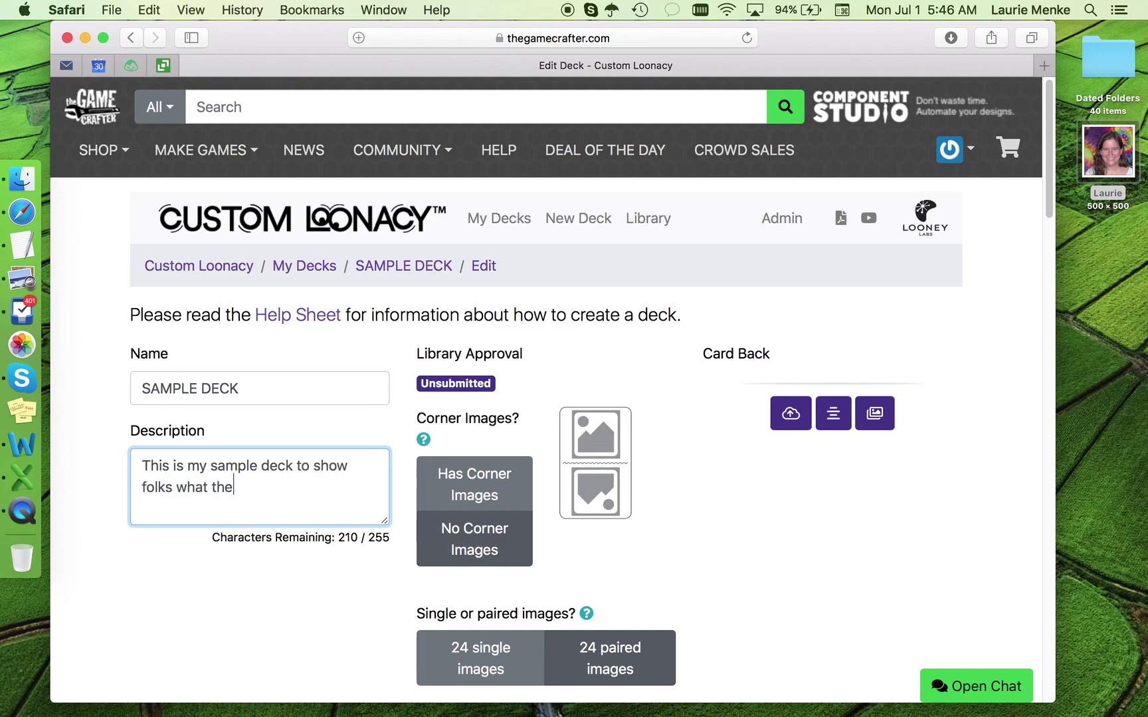
pyautogui.write('y can do!')
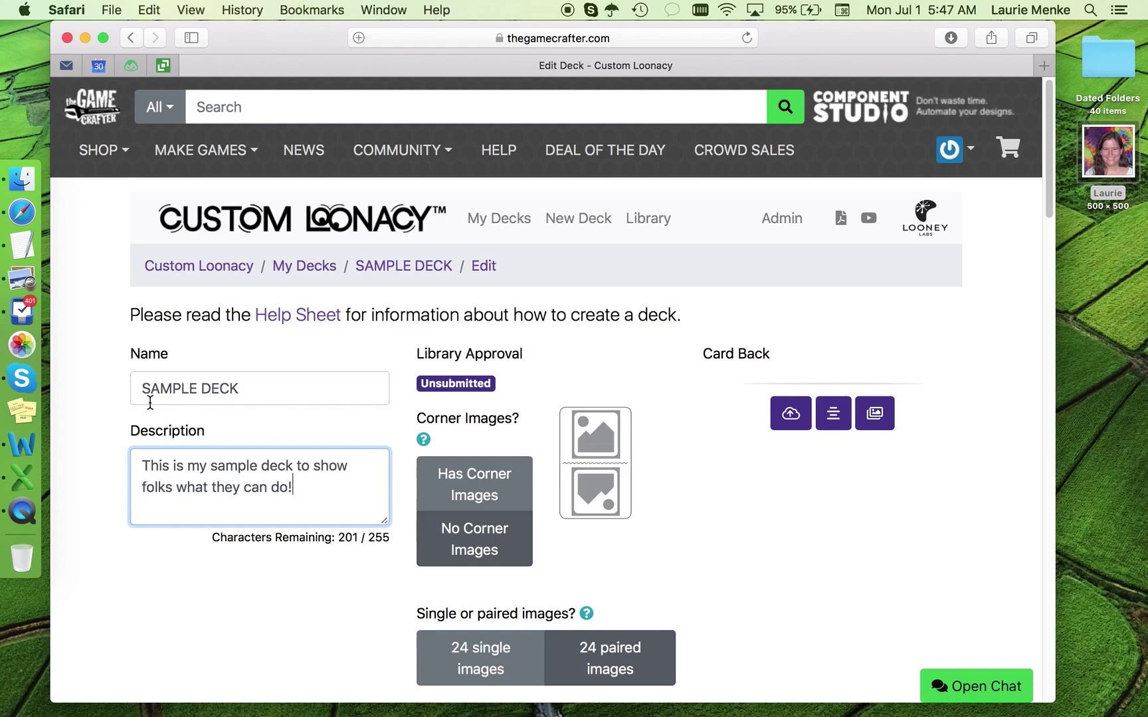
# Step: Scroll down to the Images grid and bring up the Image Upload dialog for Image 1A
pyautogui.scroll(-10, 93, 453)
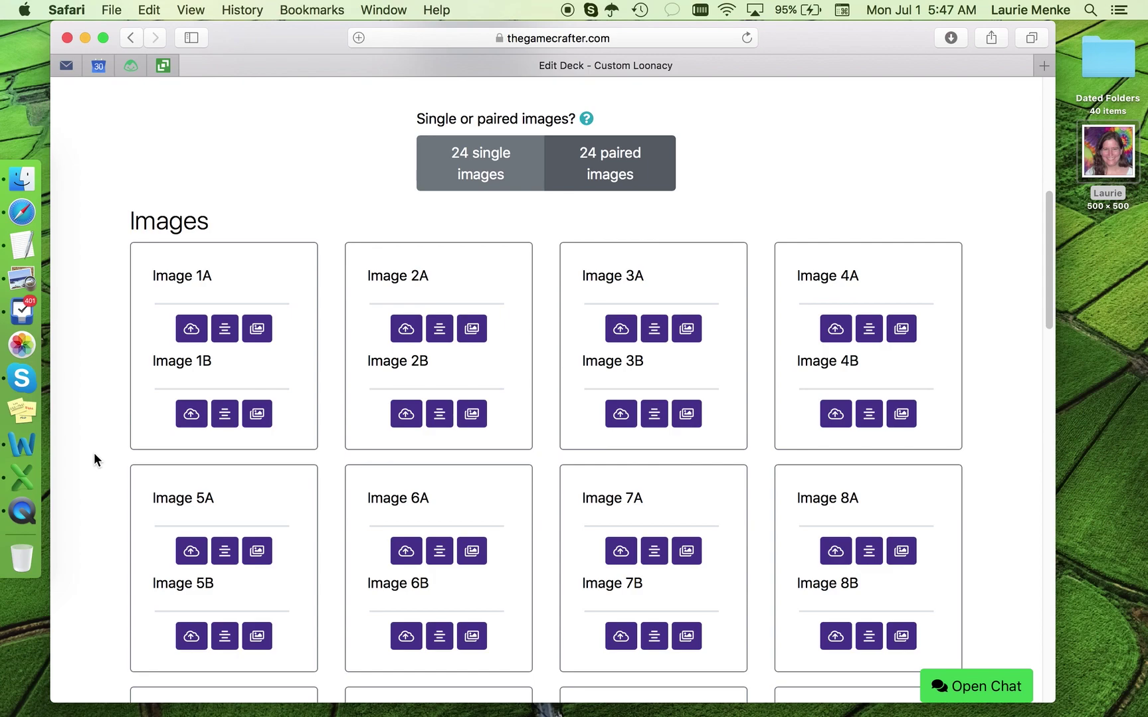
pyautogui.scroll(-1, 93, 452)
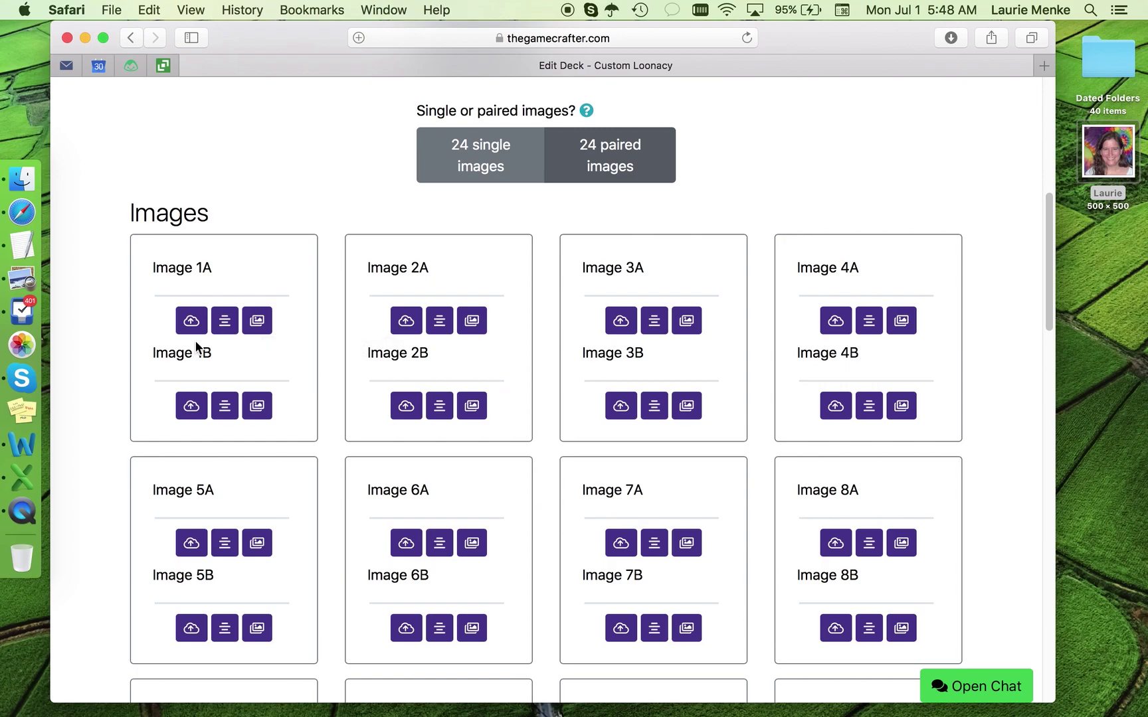
pyautogui.click(190, 322)
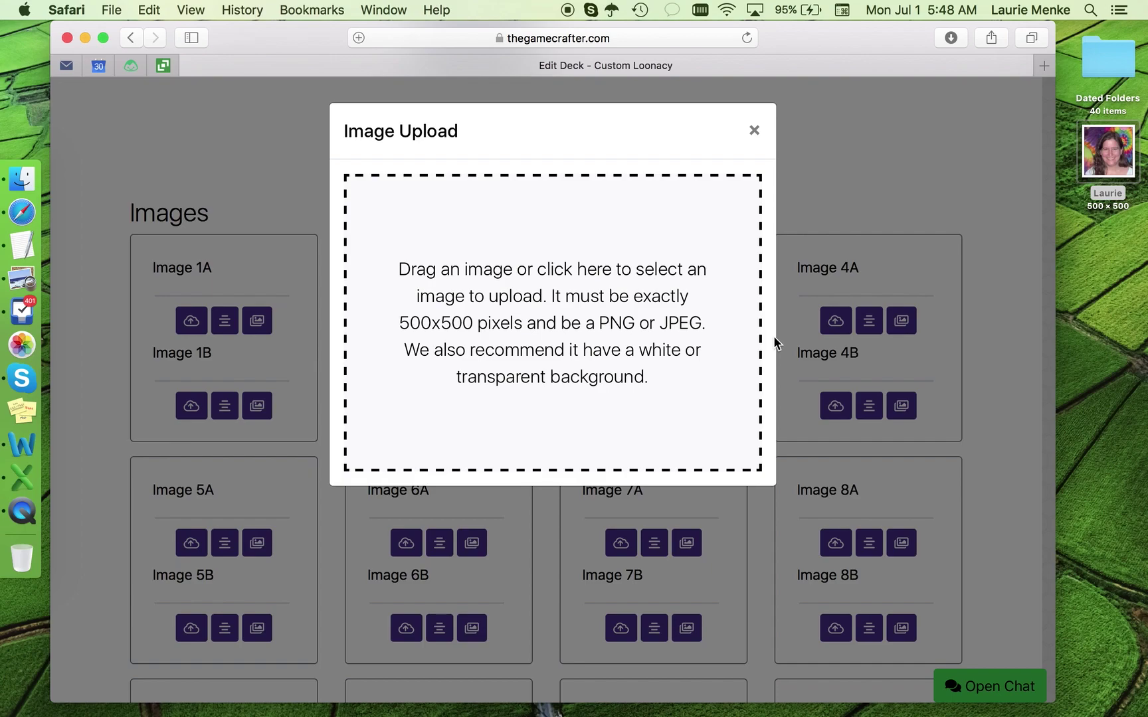
# Step: Drag the desktop portrait photo into Image 1A, and switch the deck to 24 single images
pyautogui.click(1105, 156)
pyautogui.moveTo(1104, 156); pyautogui.dragTo(615, 287)
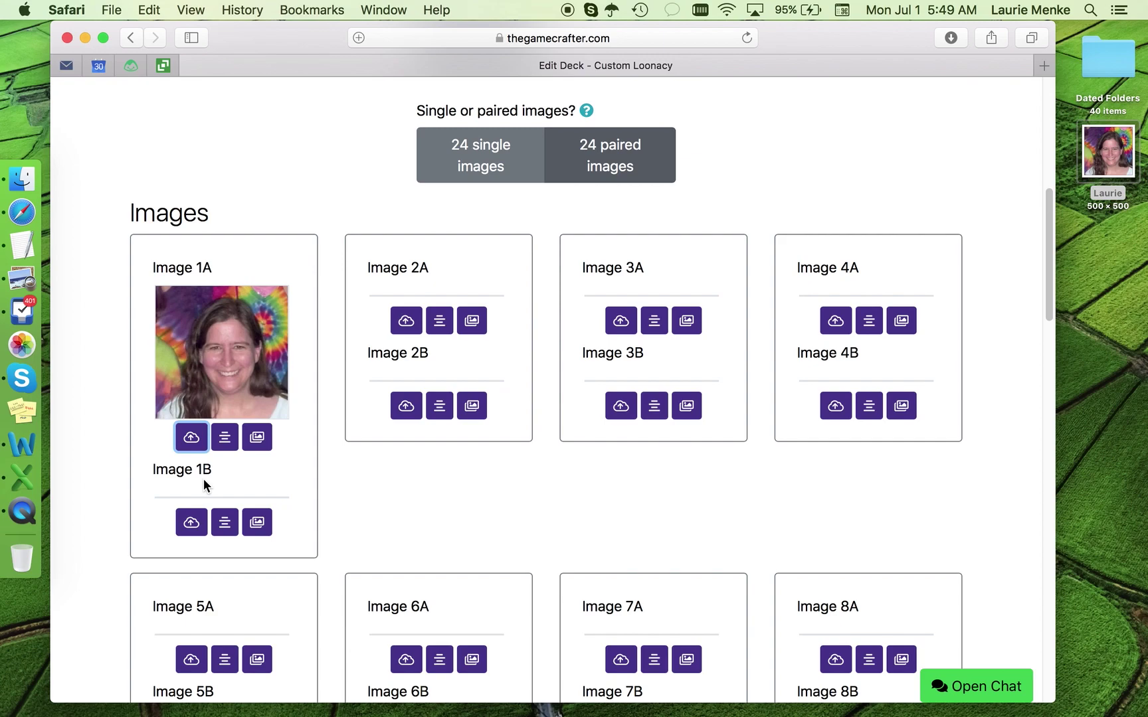
pyautogui.click(492, 159)
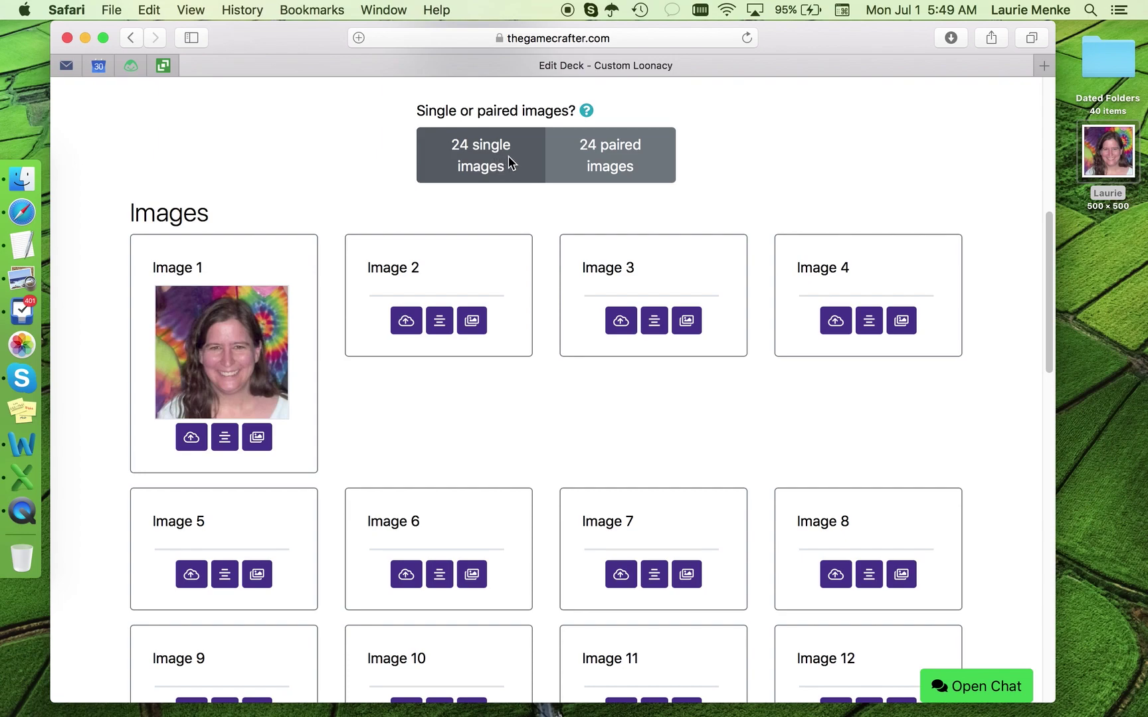
pyautogui.click(597, 148)
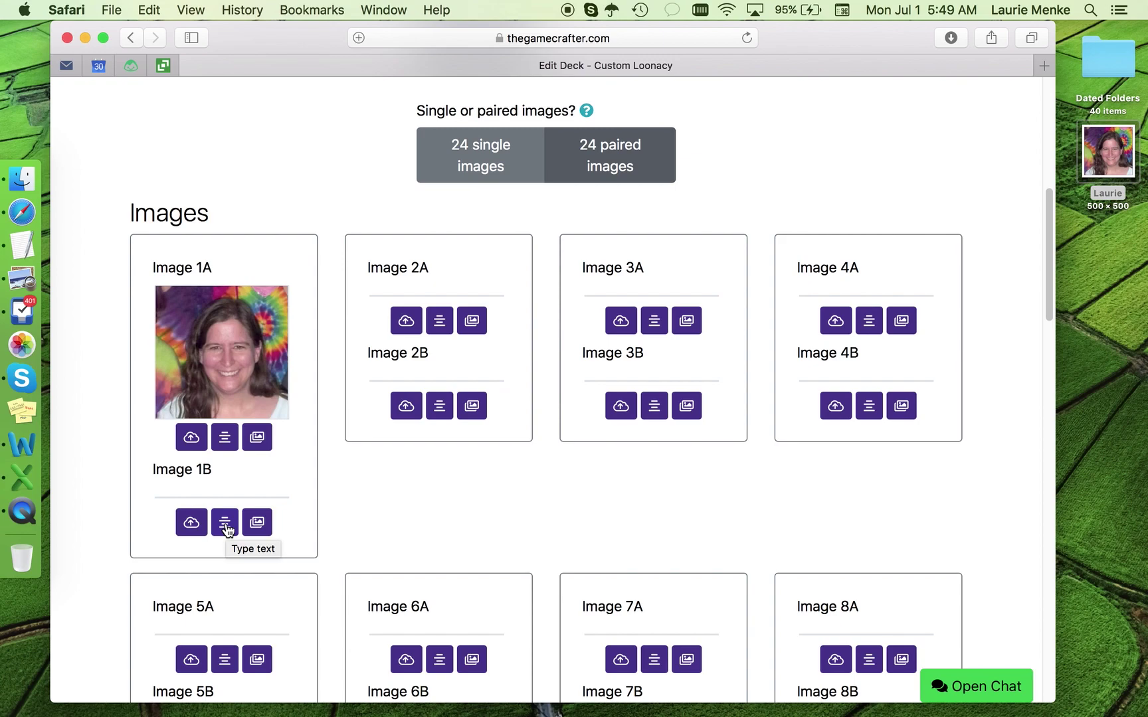
pyautogui.click(225, 524)
# Step: Bring up the Type Text dialog for Image 1B, keeping the Chalkboard SE Regular font
pyautogui.click(225, 527)
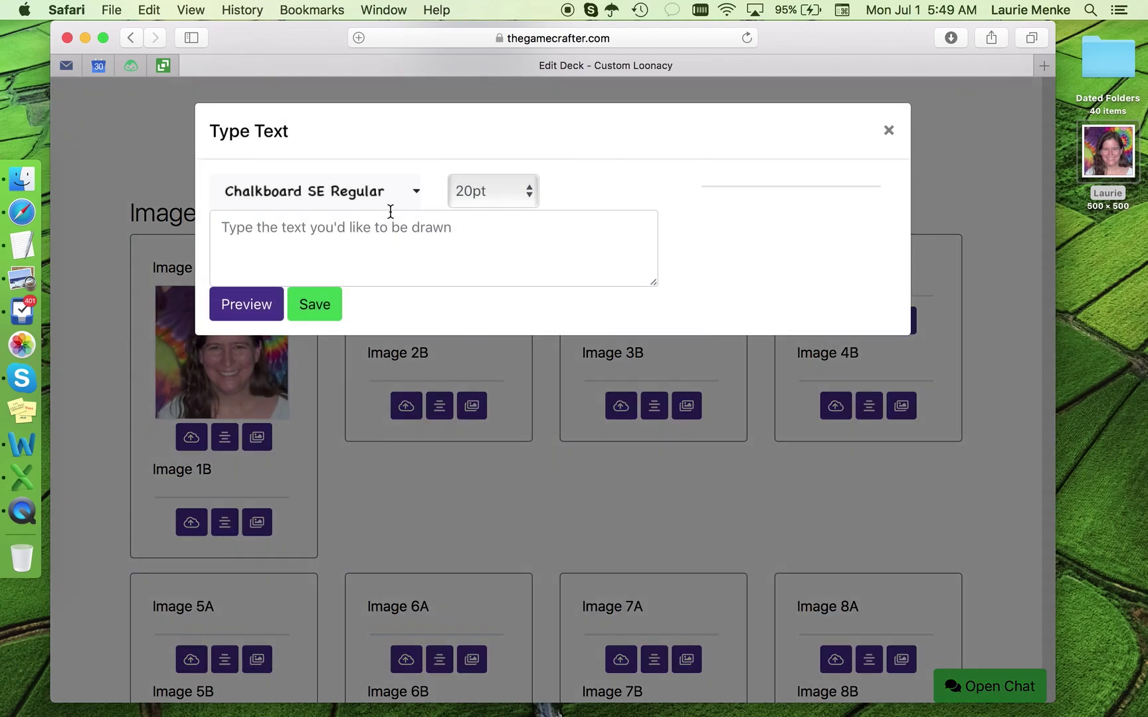
pyautogui.click(417, 194)
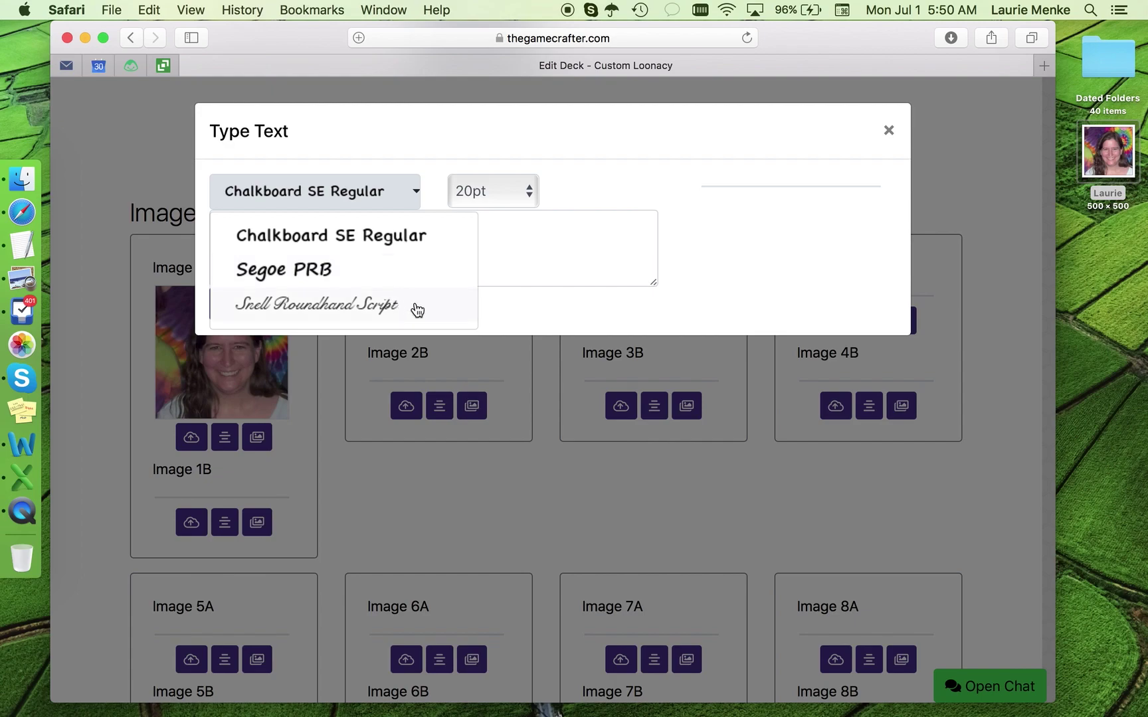
pyautogui.click(353, 241)
pyautogui.click(289, 269)
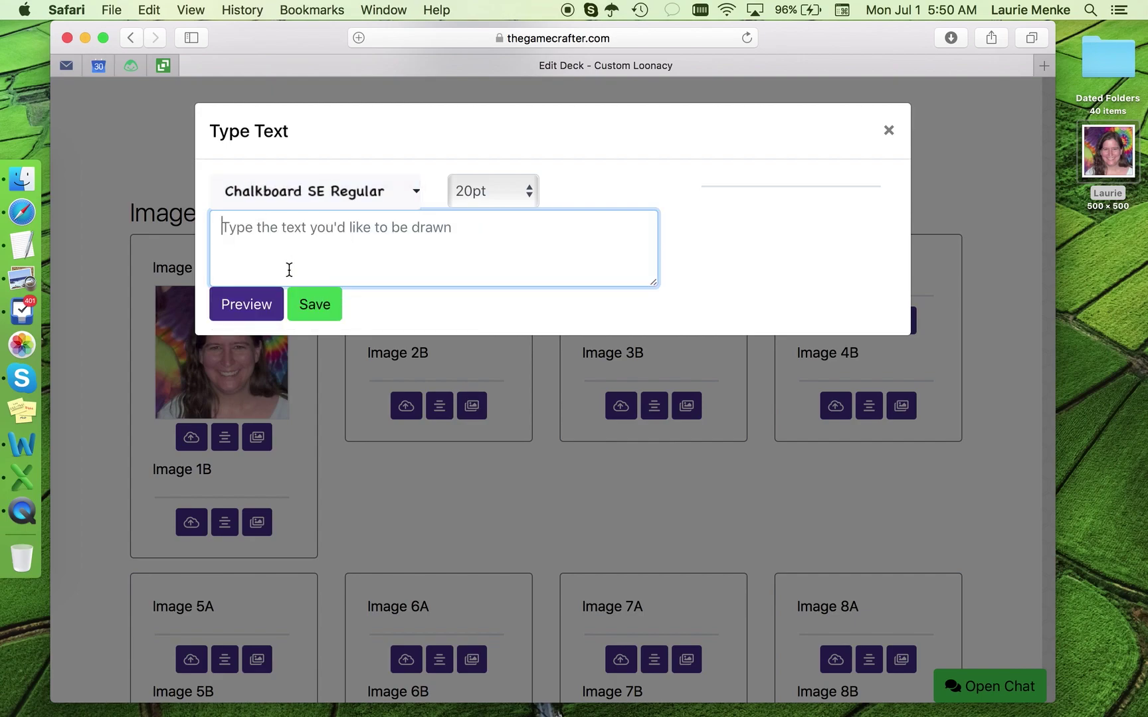
# Step: Type the person's first name, preview it at 20pt, then select it for replacement
pyautogui.write('Laurie')
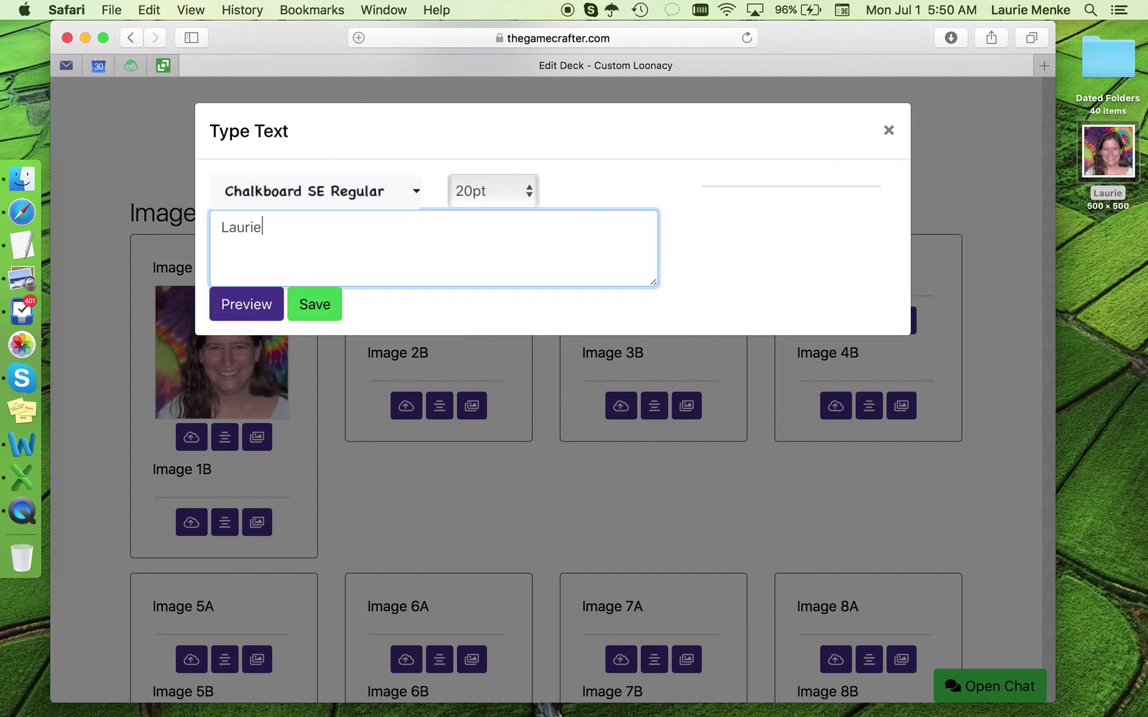
pyautogui.click(242, 323)
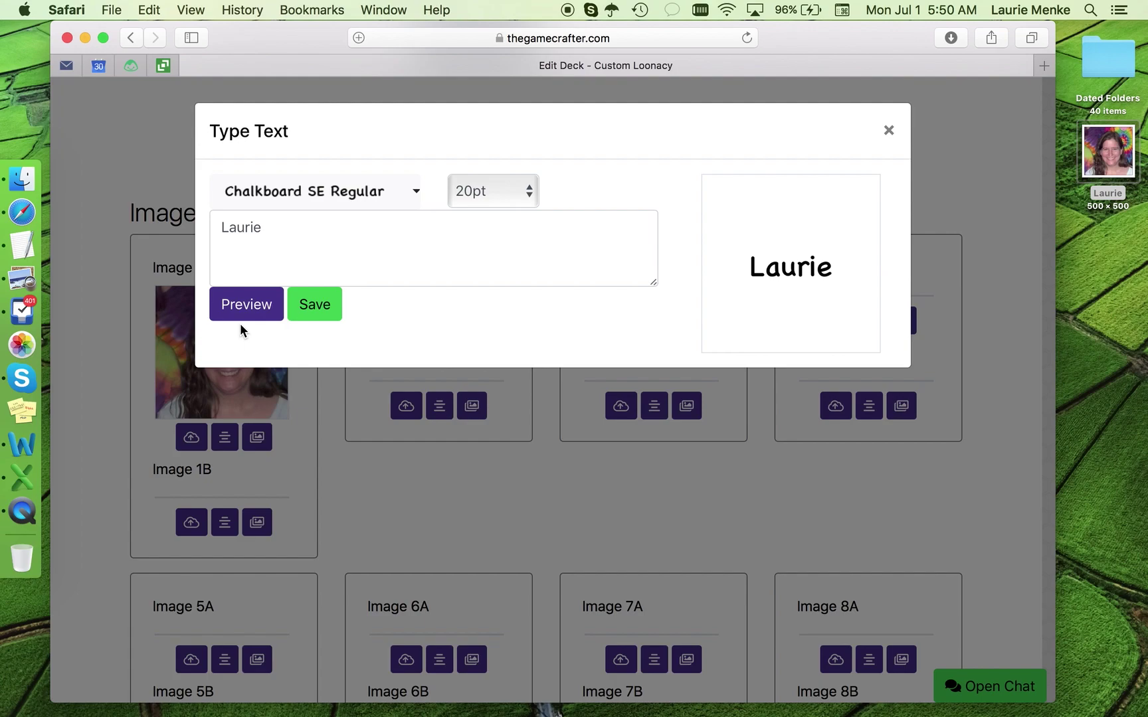
pyautogui.doubleClick(239, 228)
# Step: Preview a longer test name at 24, 30, 28 and 26pt, settling on 26pt
pyautogui.write('El')
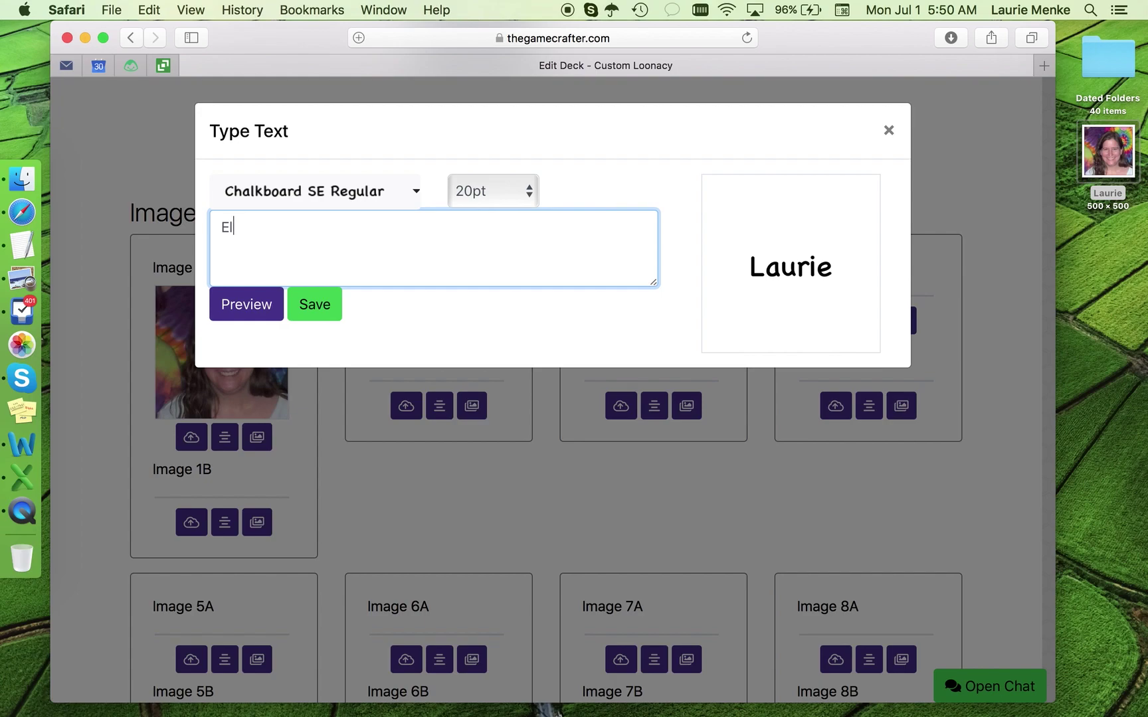
pyautogui.write('izabeth')
pyautogui.click(259, 306)
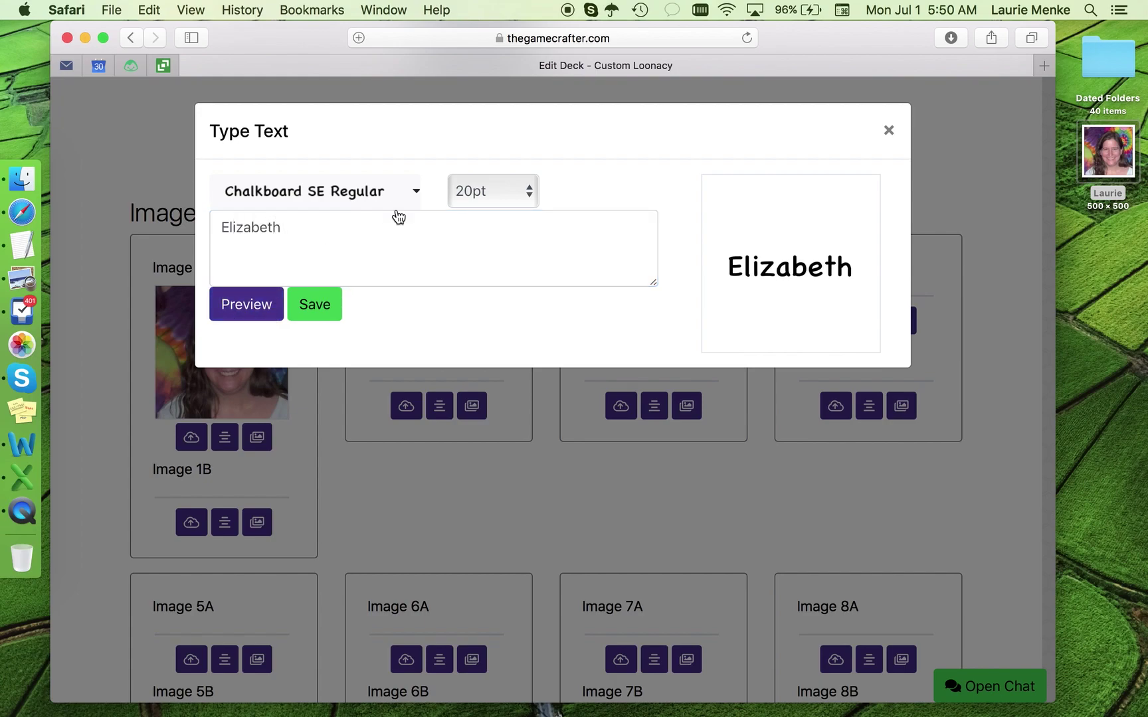
pyautogui.click(466, 197)
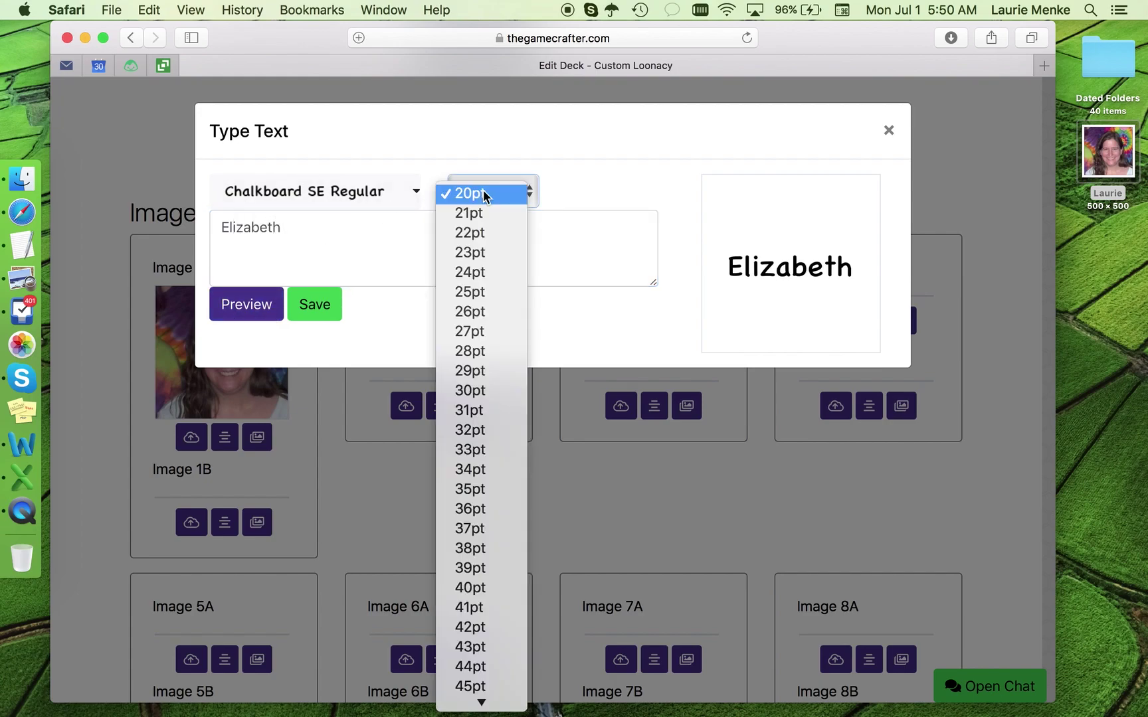
pyautogui.click(477, 269)
pyautogui.click(249, 309)
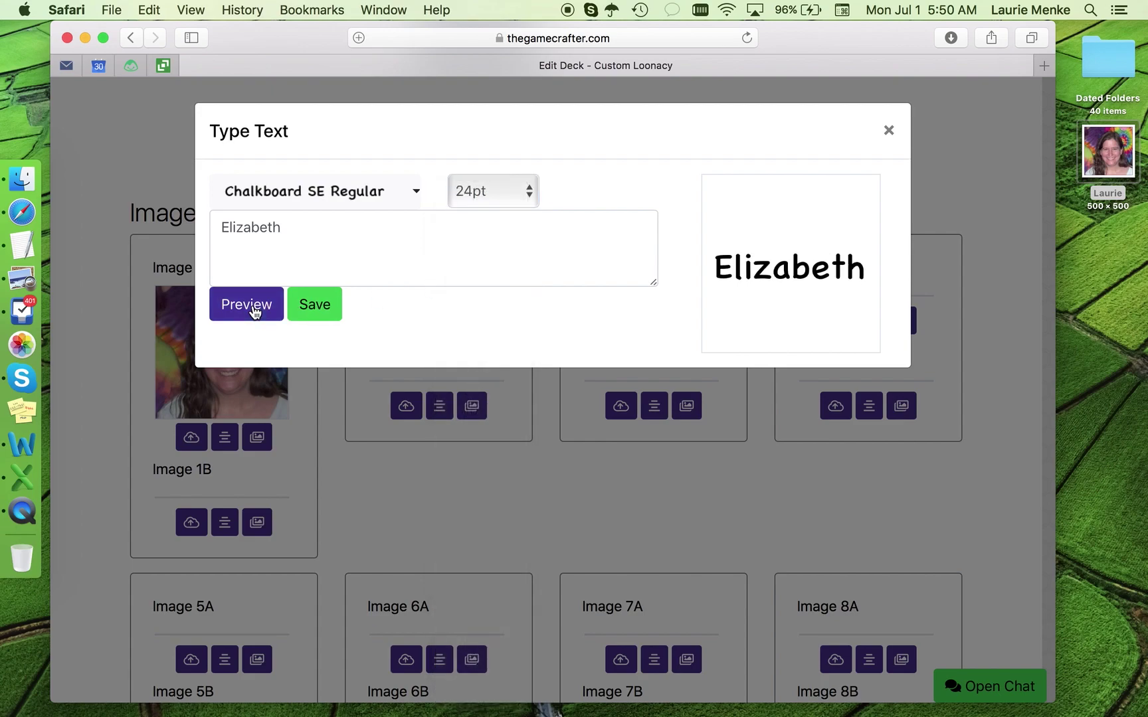
pyautogui.click(485, 190)
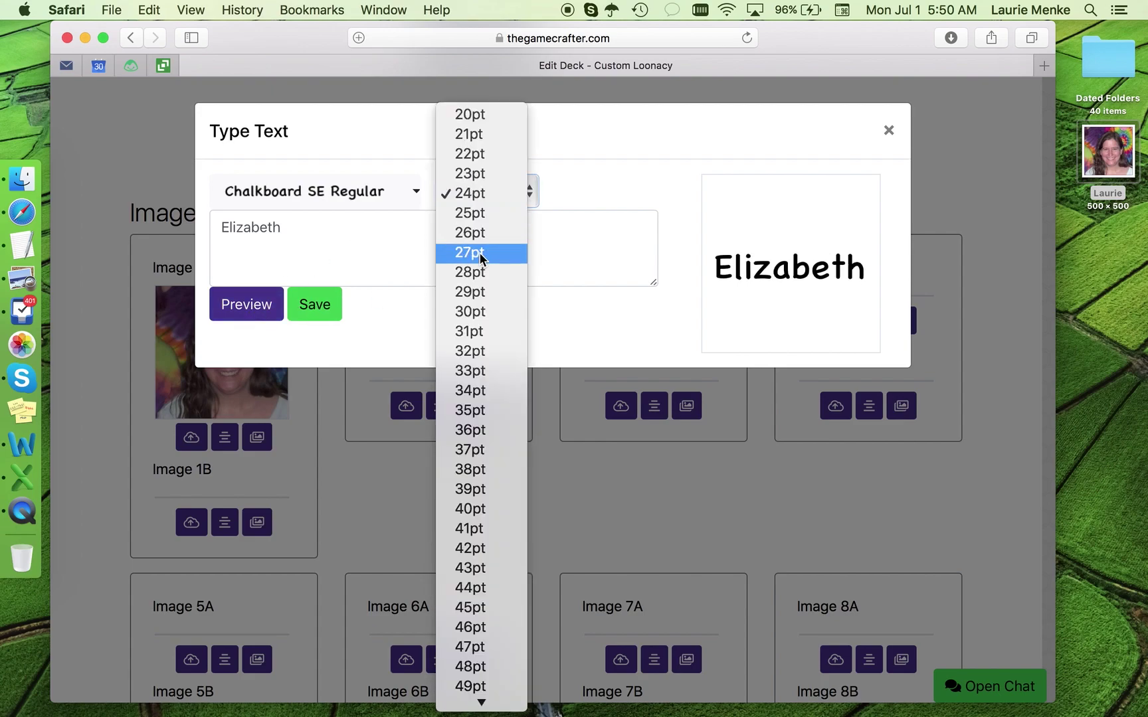
pyautogui.click(471, 311)
pyautogui.click(250, 310)
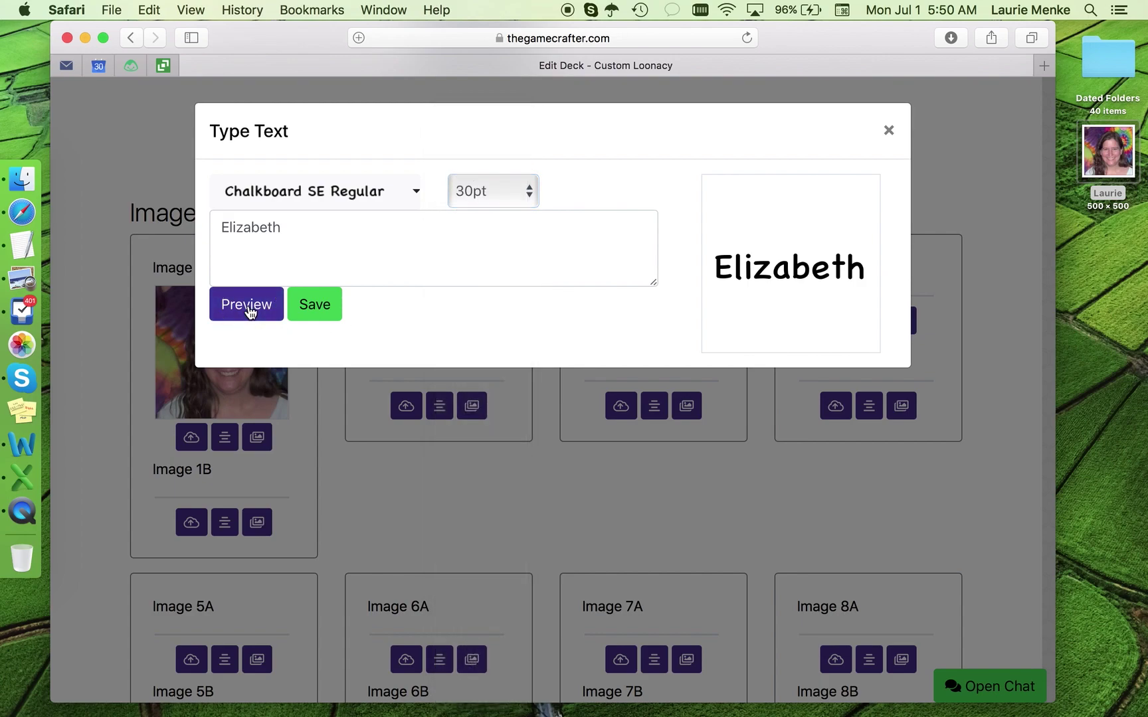
pyautogui.click(477, 189)
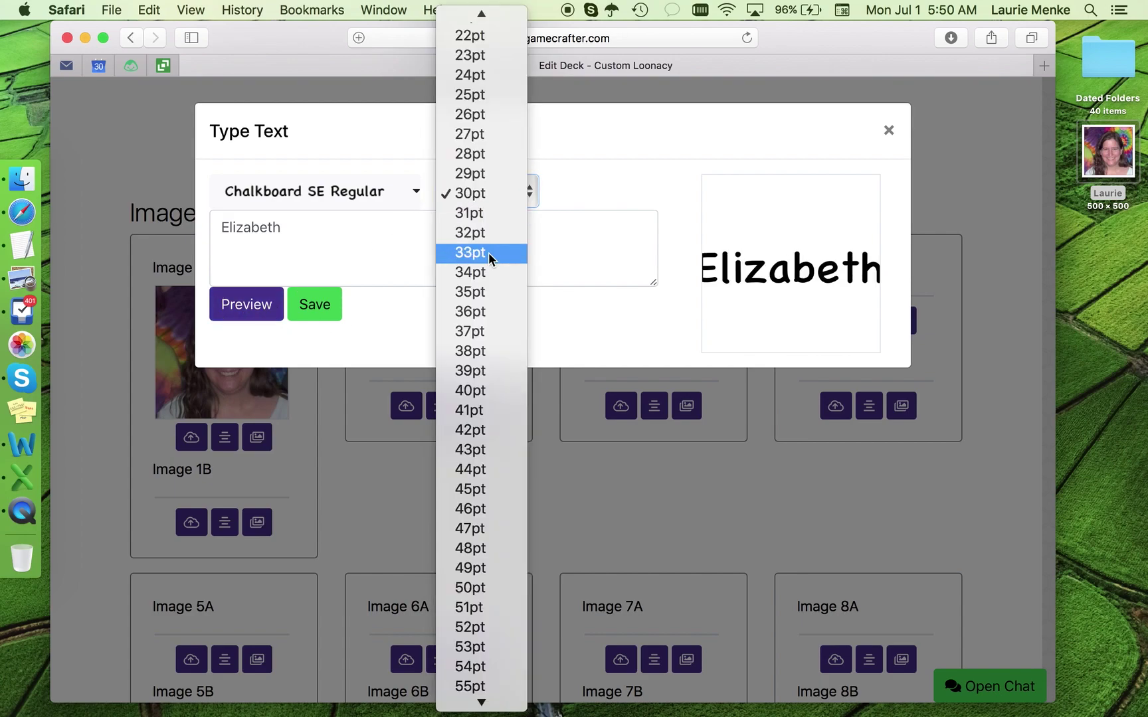
pyautogui.click(474, 154)
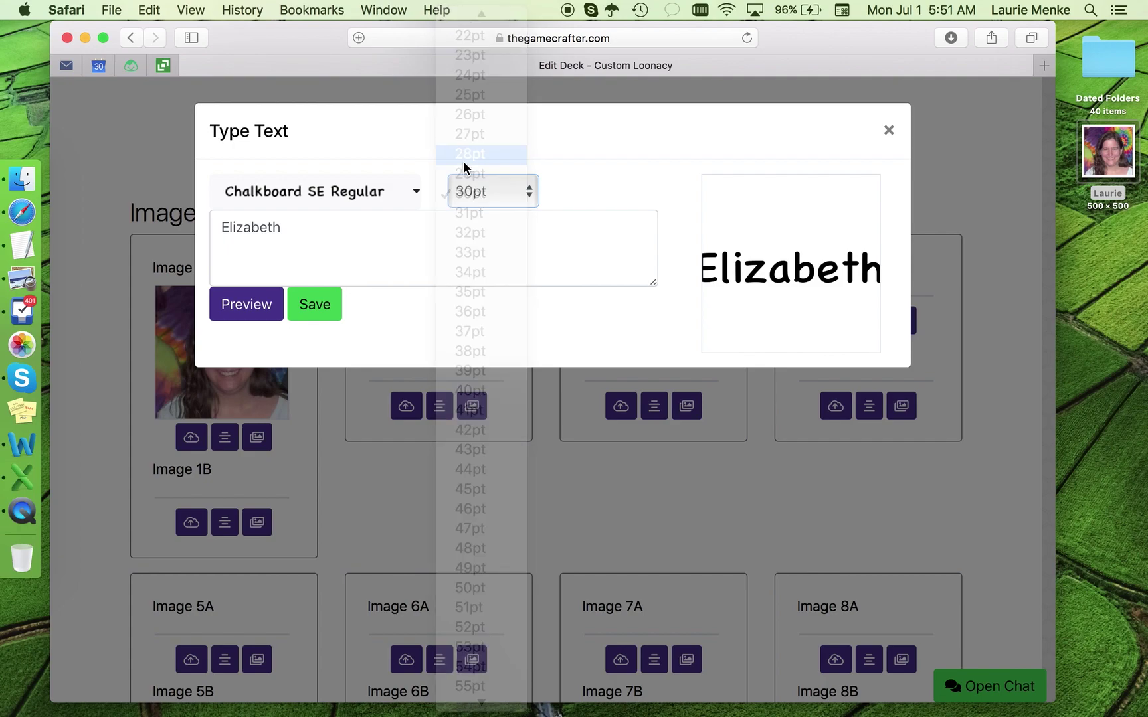
pyautogui.click(282, 311)
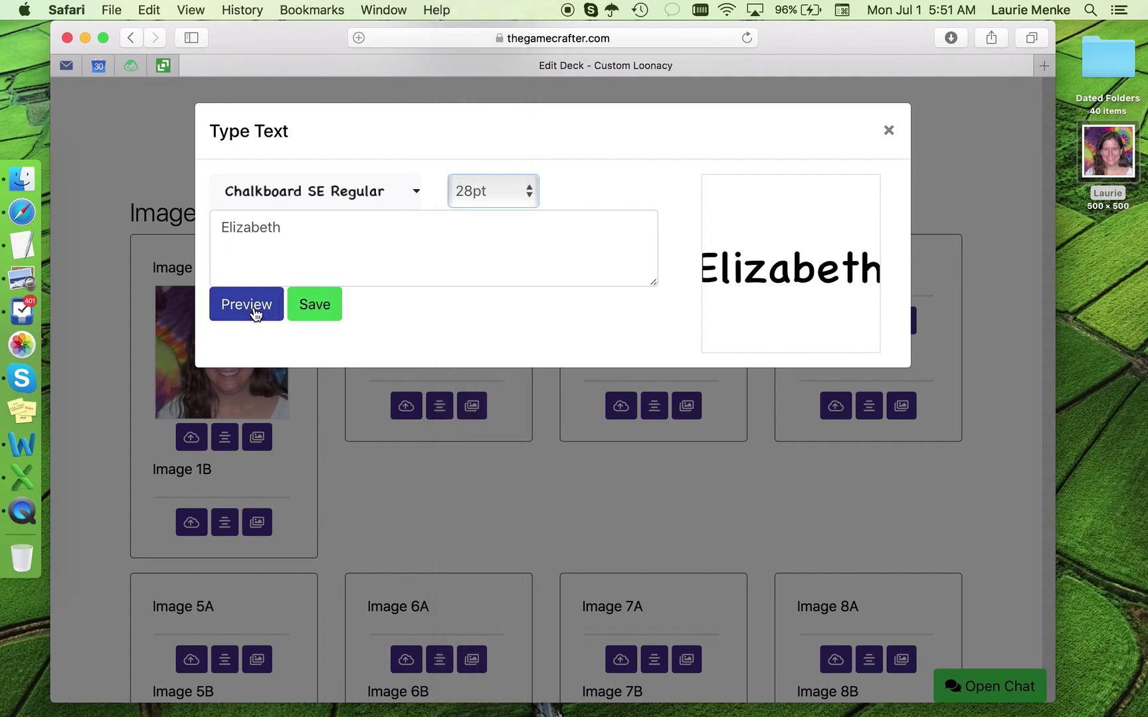
pyautogui.click(489, 192)
pyautogui.click(469, 155)
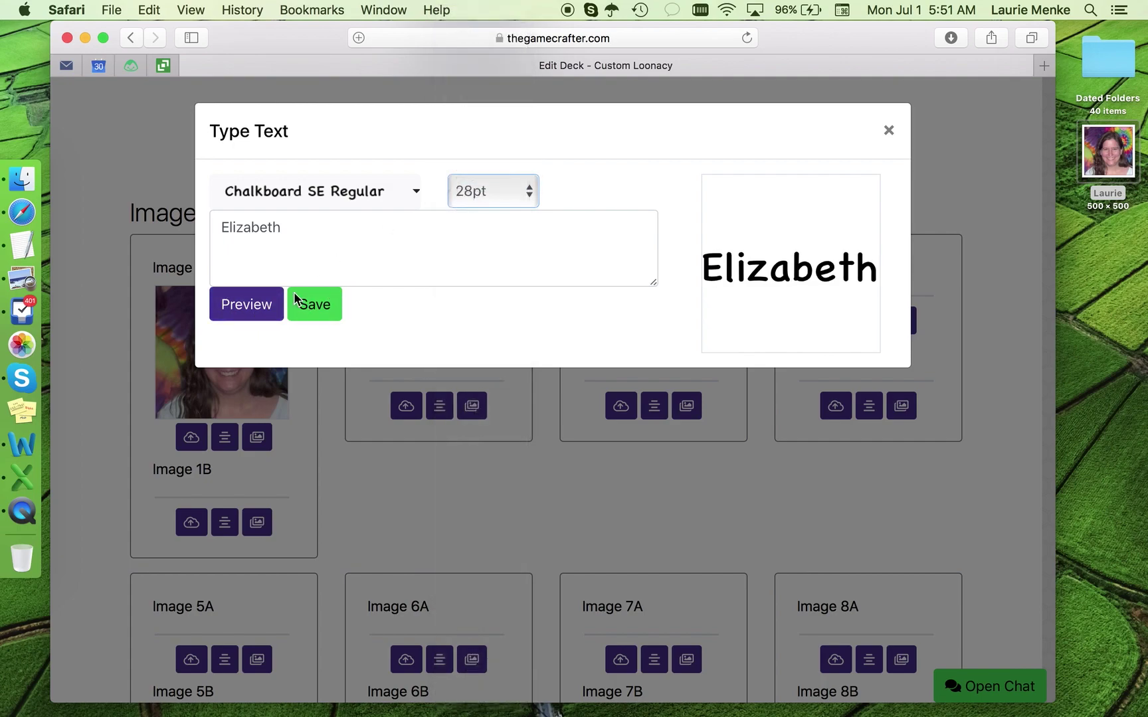
pyautogui.click(252, 309)
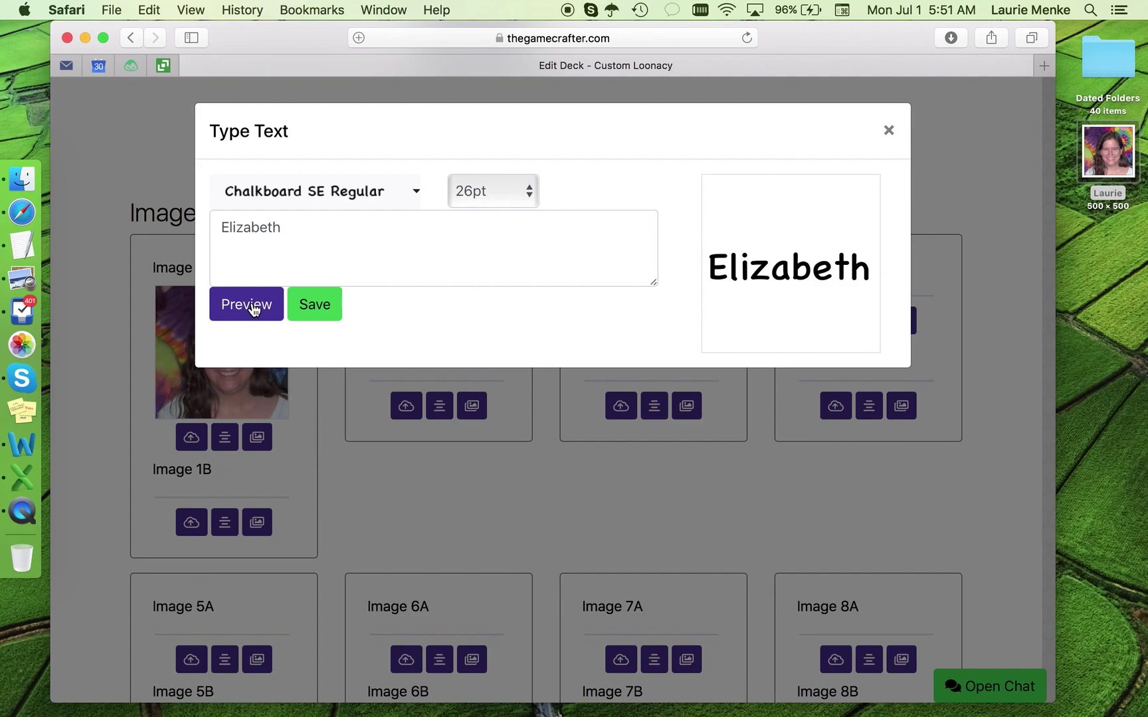
# Step: Retype the first name at 26pt, preview it, and save it into Image 1B
pyautogui.doubleClick(247, 231)
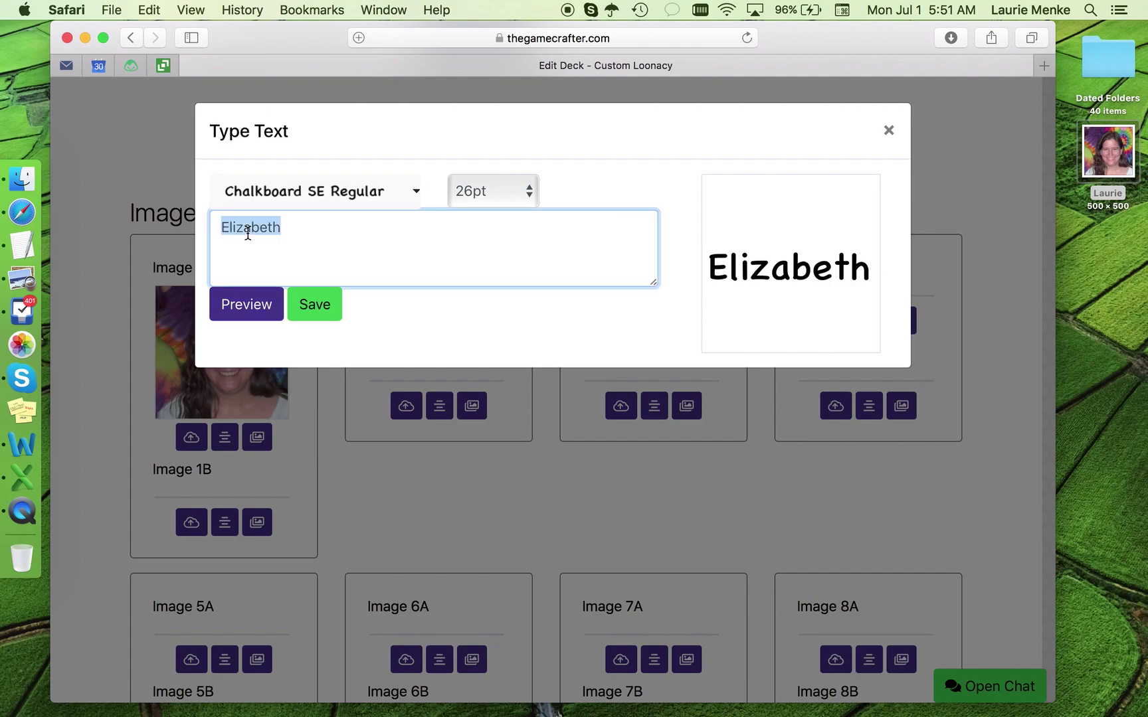
pyautogui.write('Luri')
pyautogui.press('BackSpace')
pyautogui.press('BackSpace')
pyautogui.press('BackSpace')
pyautogui.write('a')
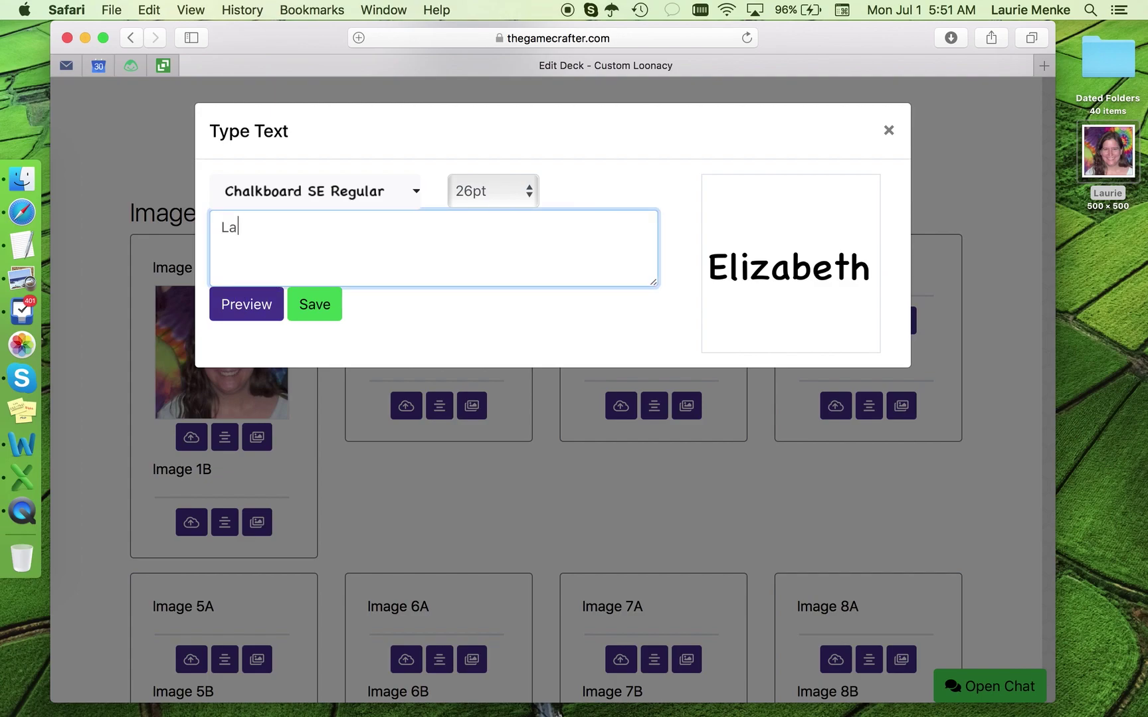
pyautogui.write('urie')
pyautogui.click(249, 316)
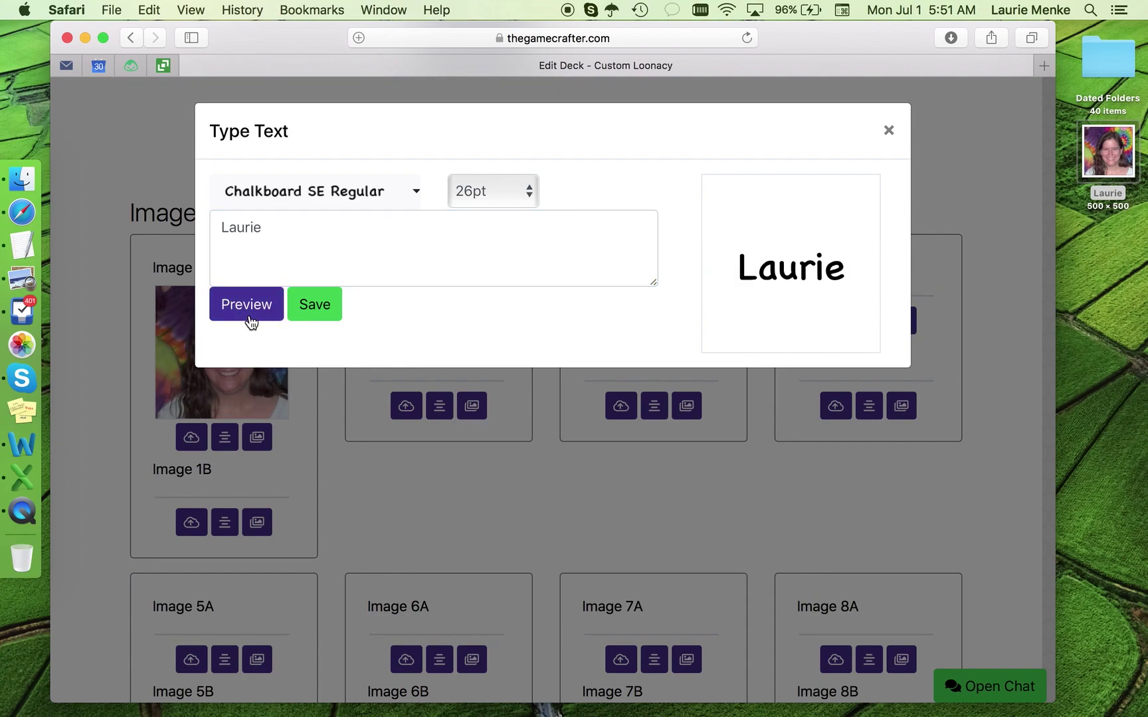
pyautogui.click(315, 306)
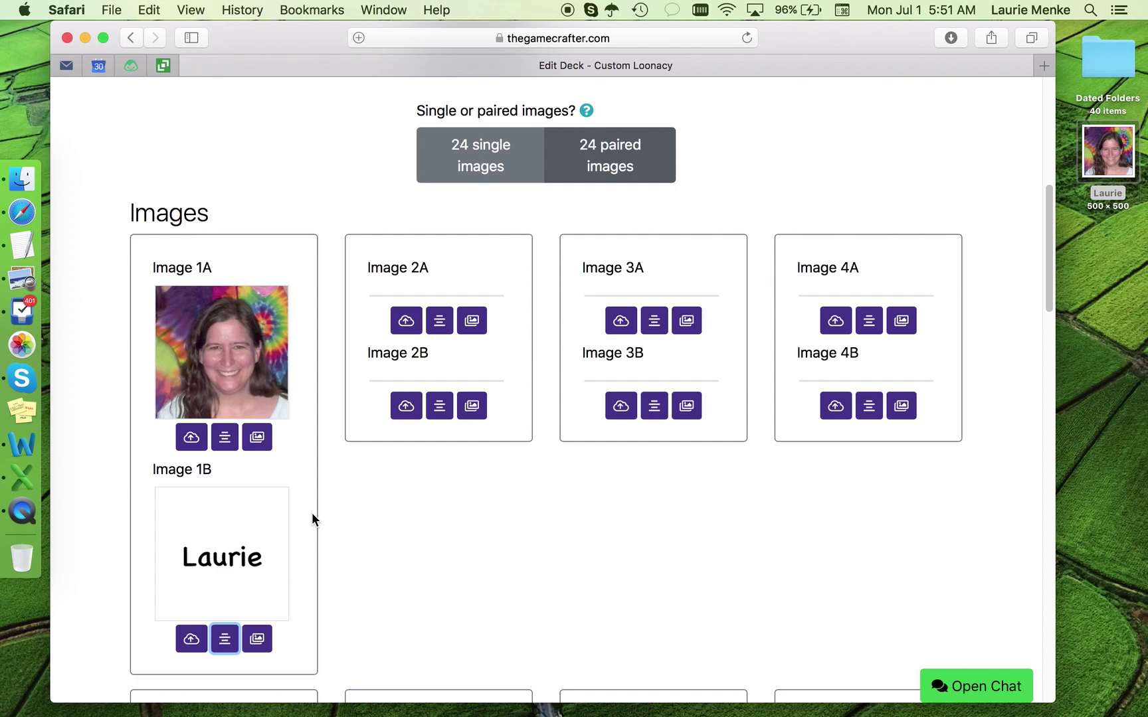
# Step: Search the image library for 'Nature Girl' and place that picture in Image 2A
pyautogui.click(472, 323)
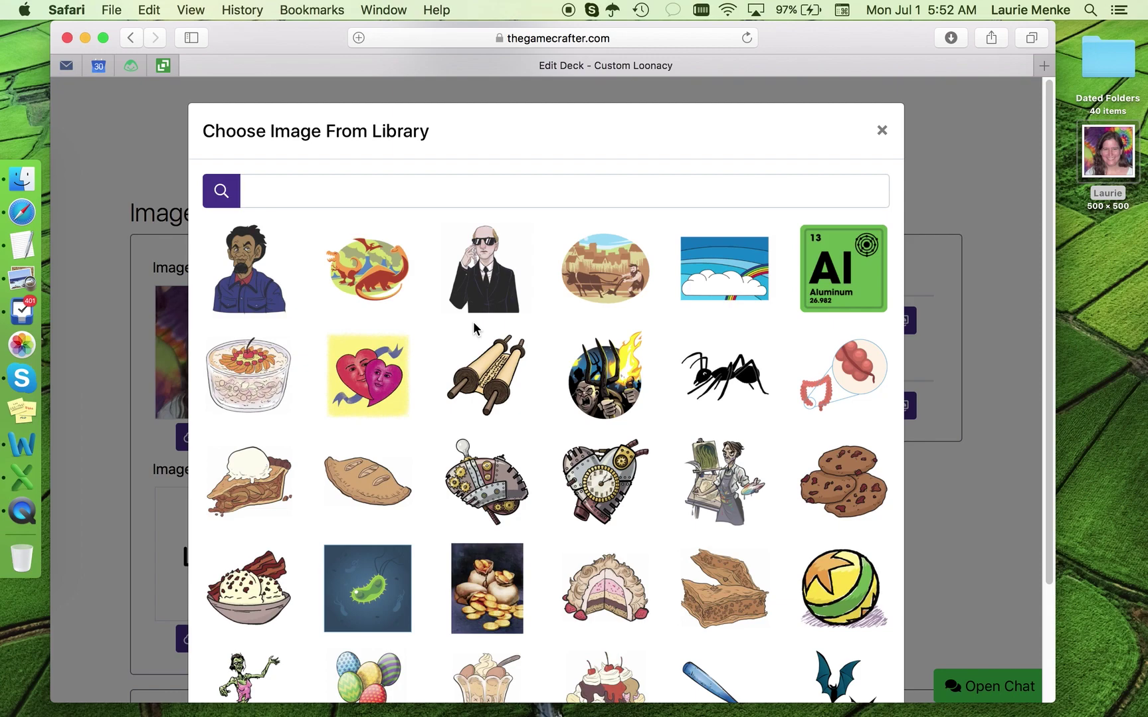
pyautogui.click(432, 187)
pyautogui.write('Natur')
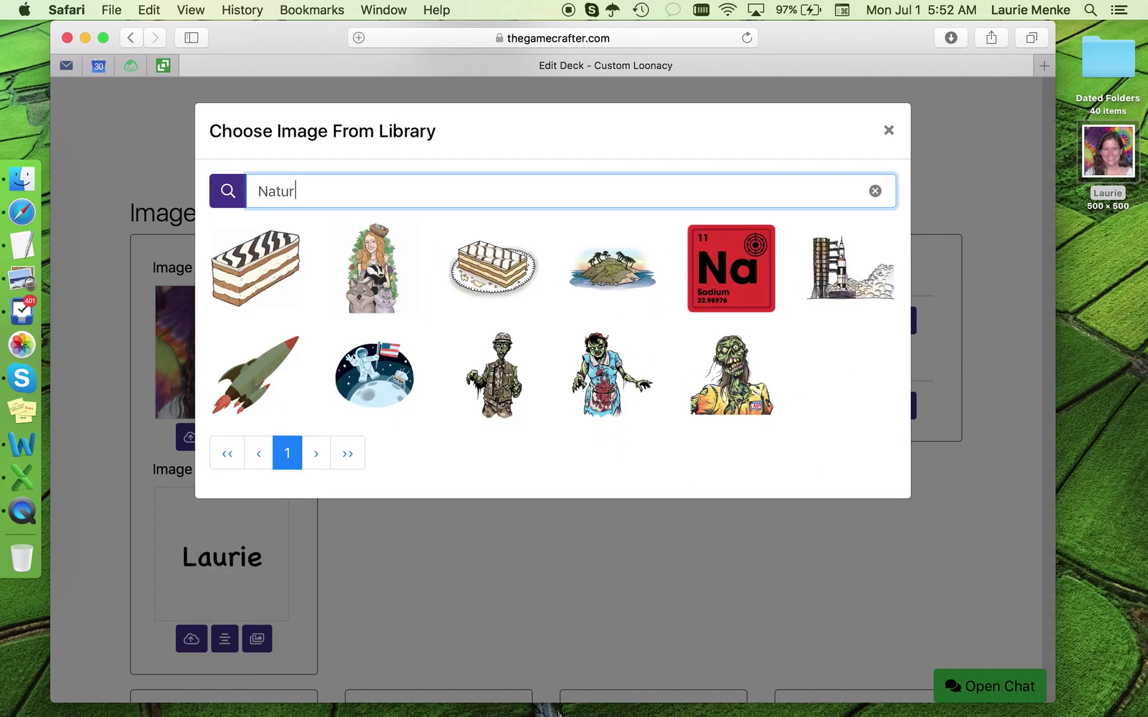
pyautogui.write('e Girl')
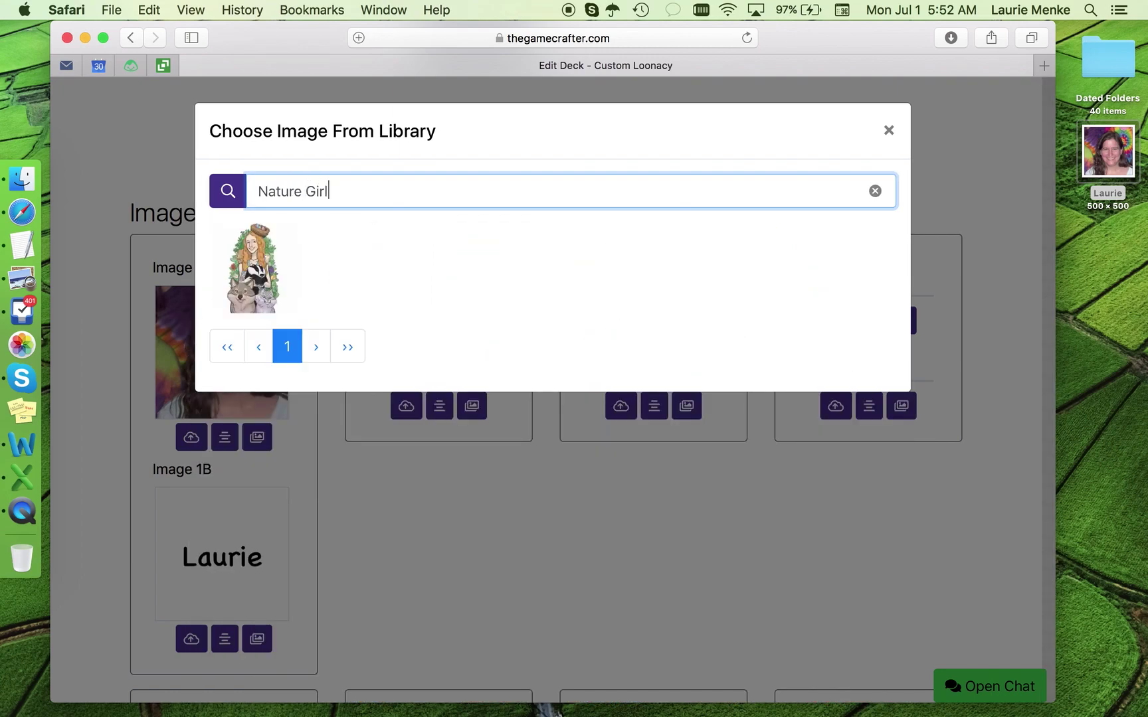
pyautogui.click(254, 272)
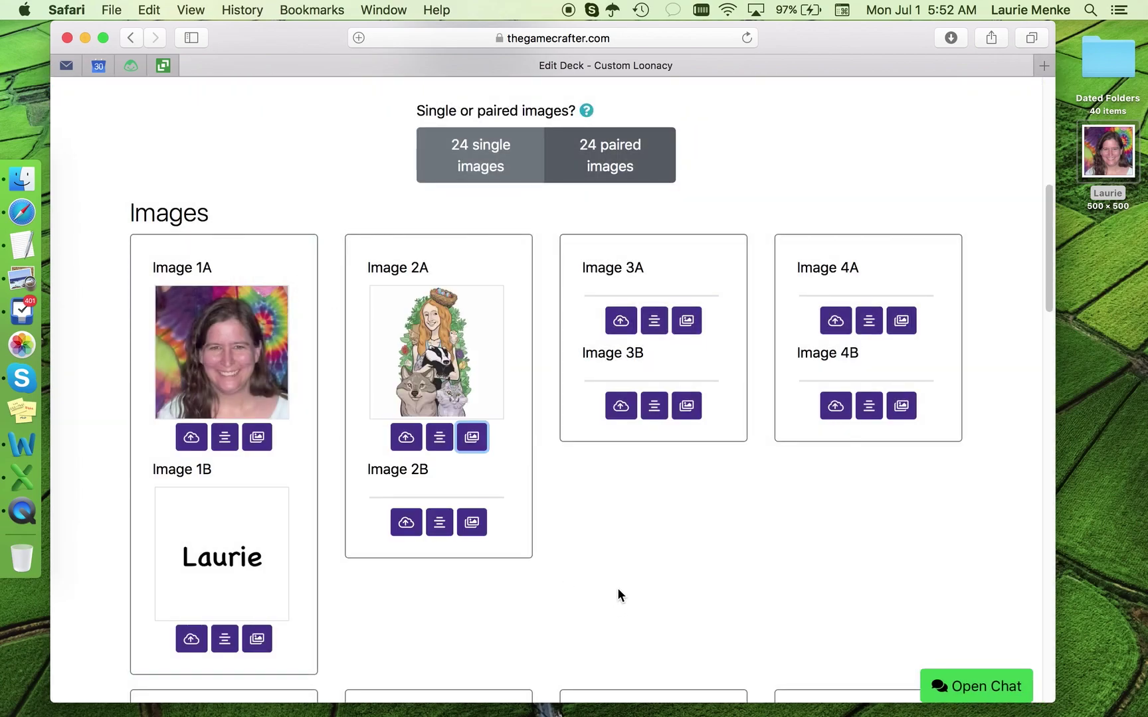
# Step: Fill Image 2B with the first name drawn as text and save it
pyautogui.click(439, 522)
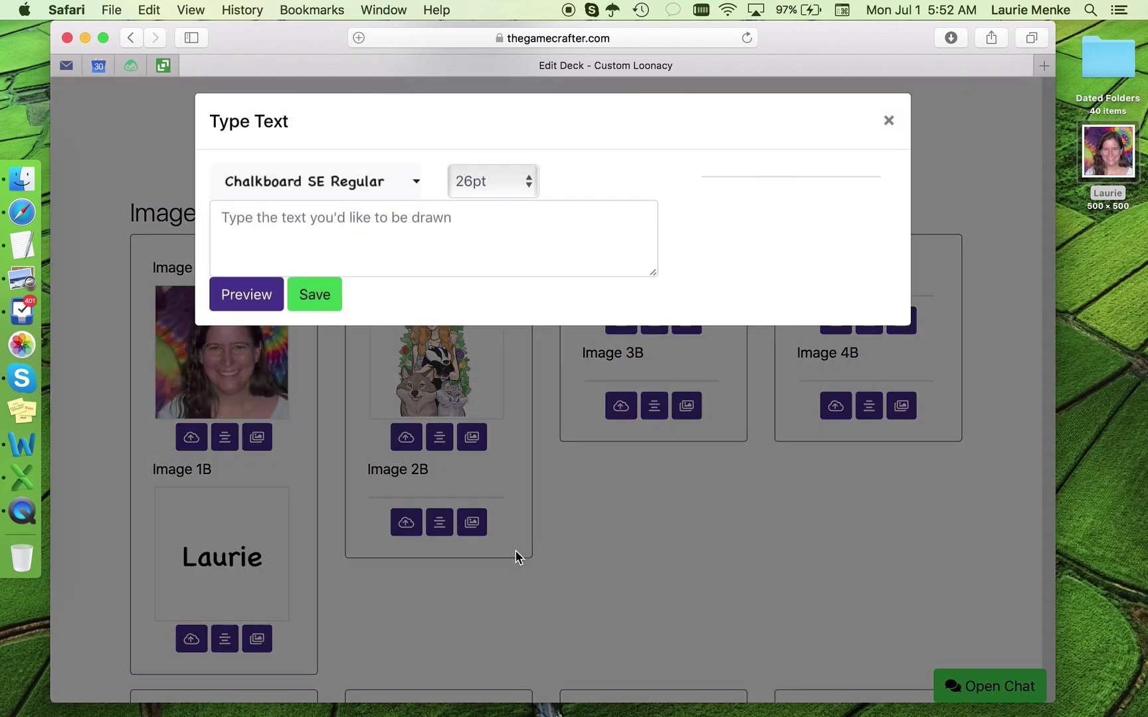
pyautogui.click(482, 259)
pyautogui.write('A')
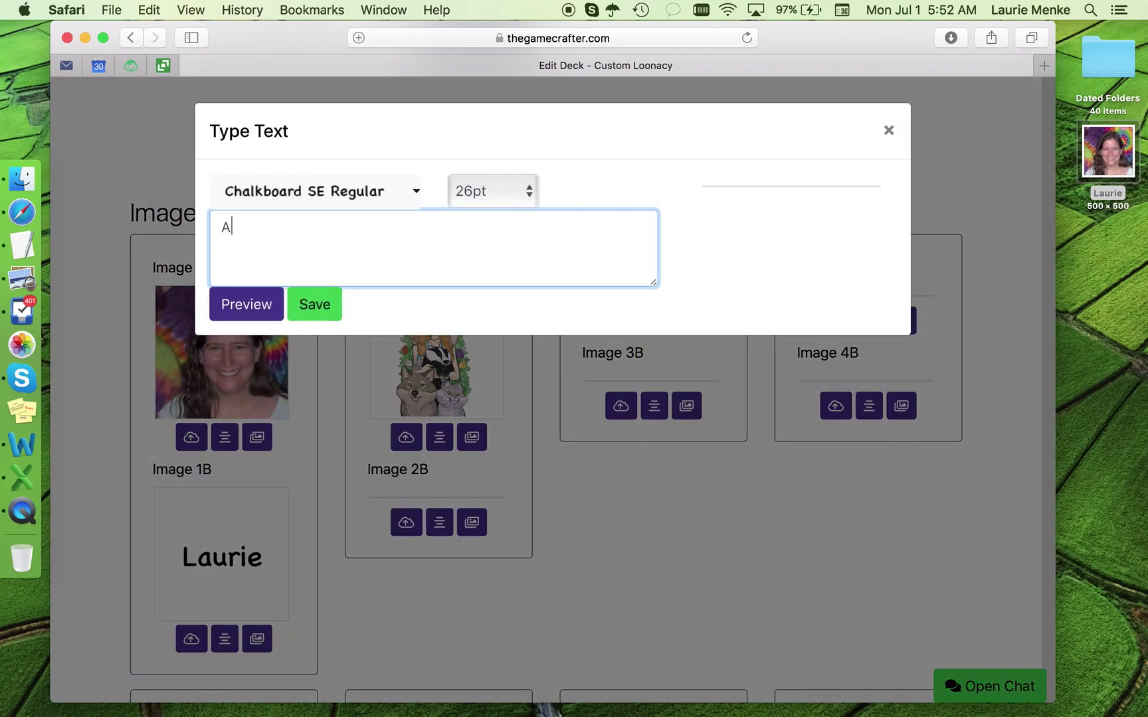
pyautogui.write('lison')
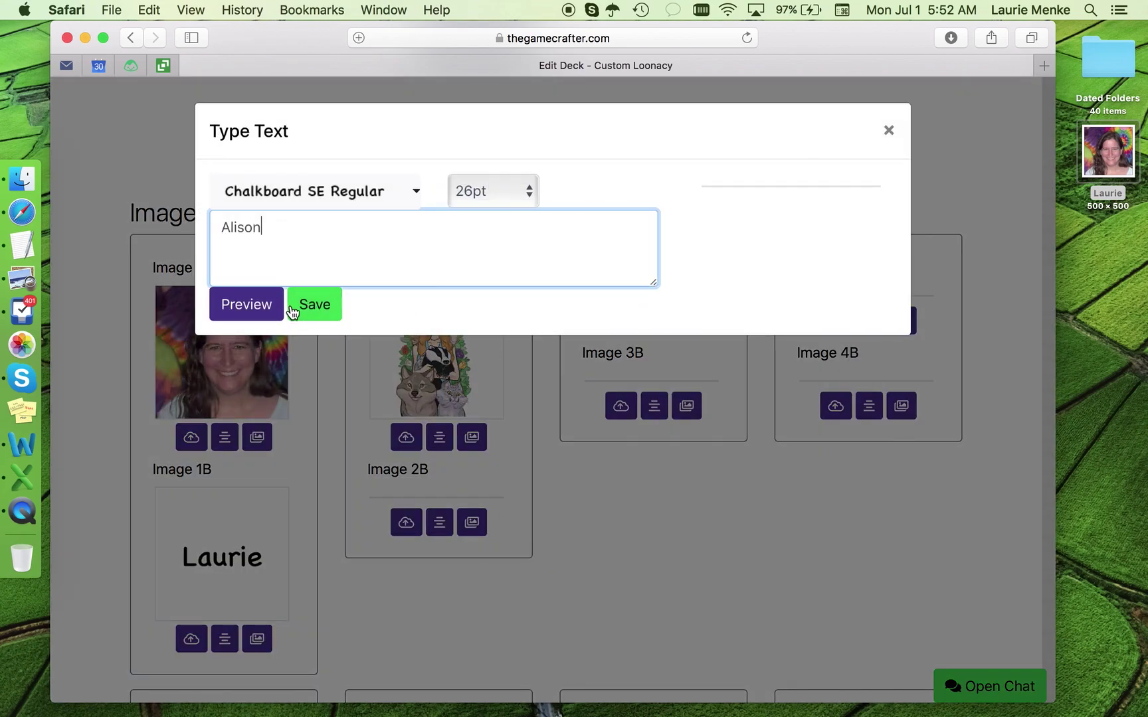
pyautogui.click(296, 311)
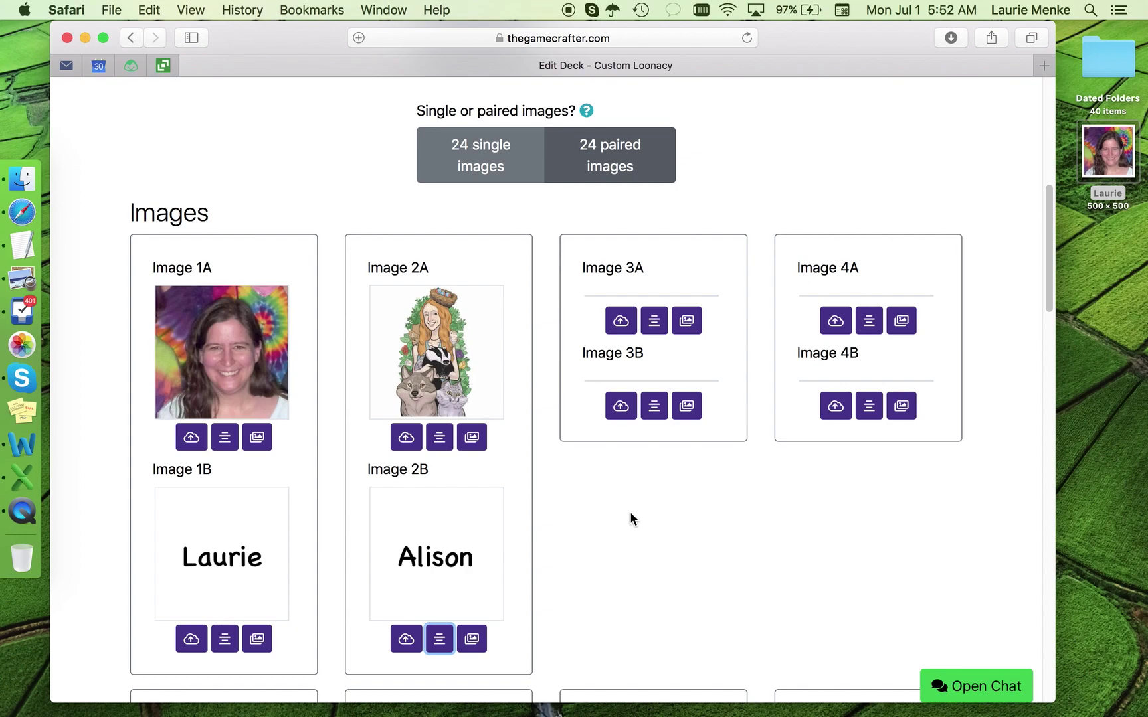
pyautogui.scroll(-2, 671, 440)
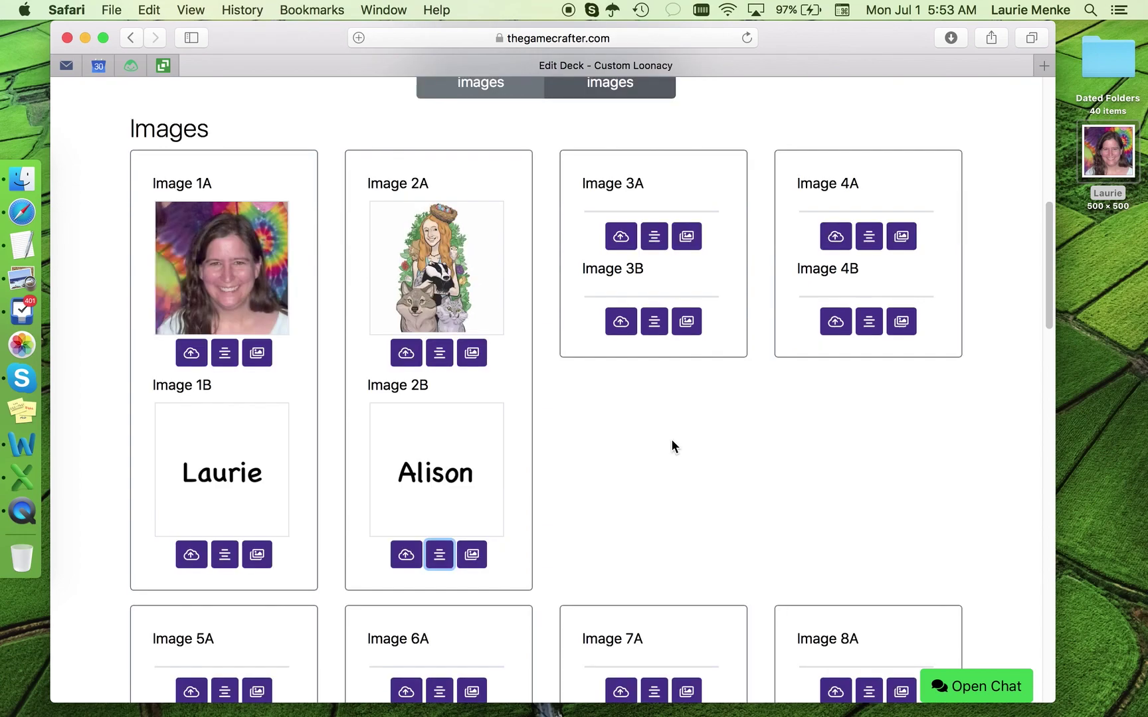
pyautogui.scroll(4, 671, 439)
pyautogui.scroll(3, 672, 441)
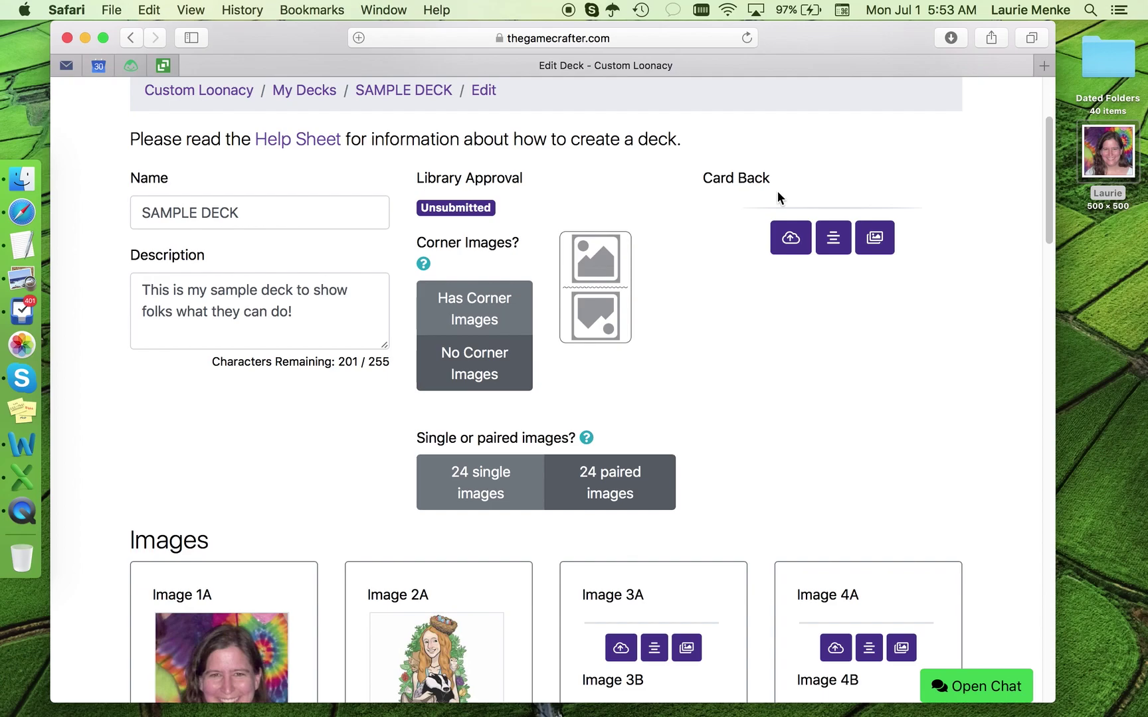
pyautogui.click(795, 240)
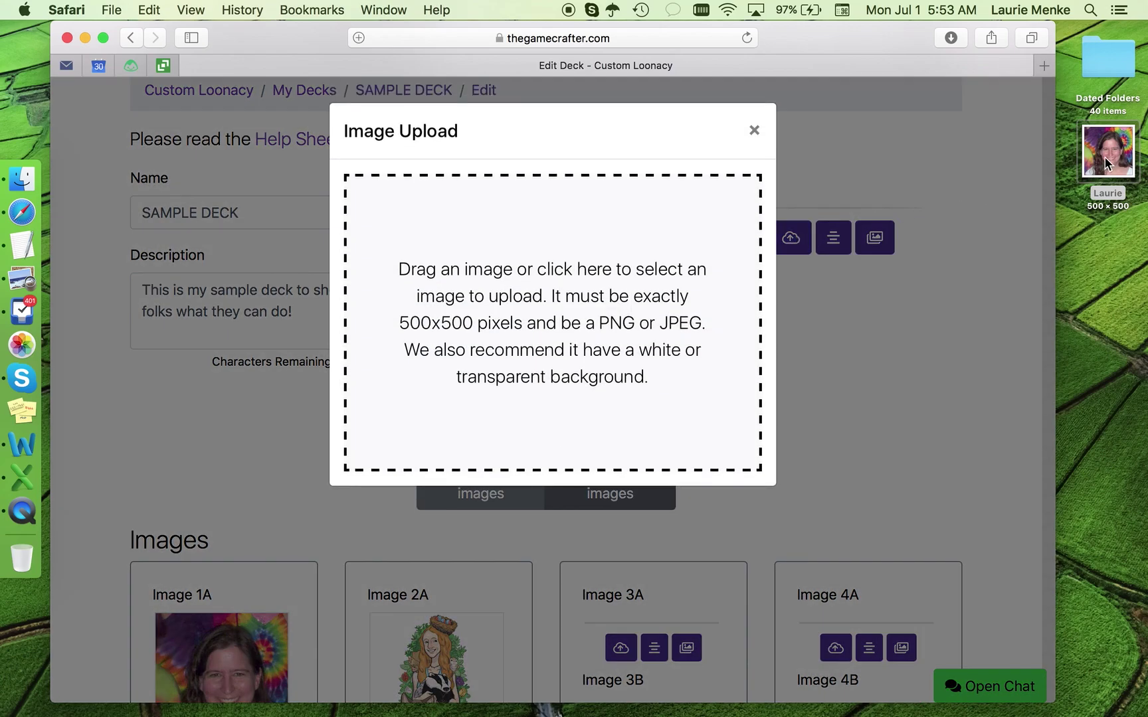
pyautogui.moveTo(1108, 151); pyautogui.dragTo(623, 293)
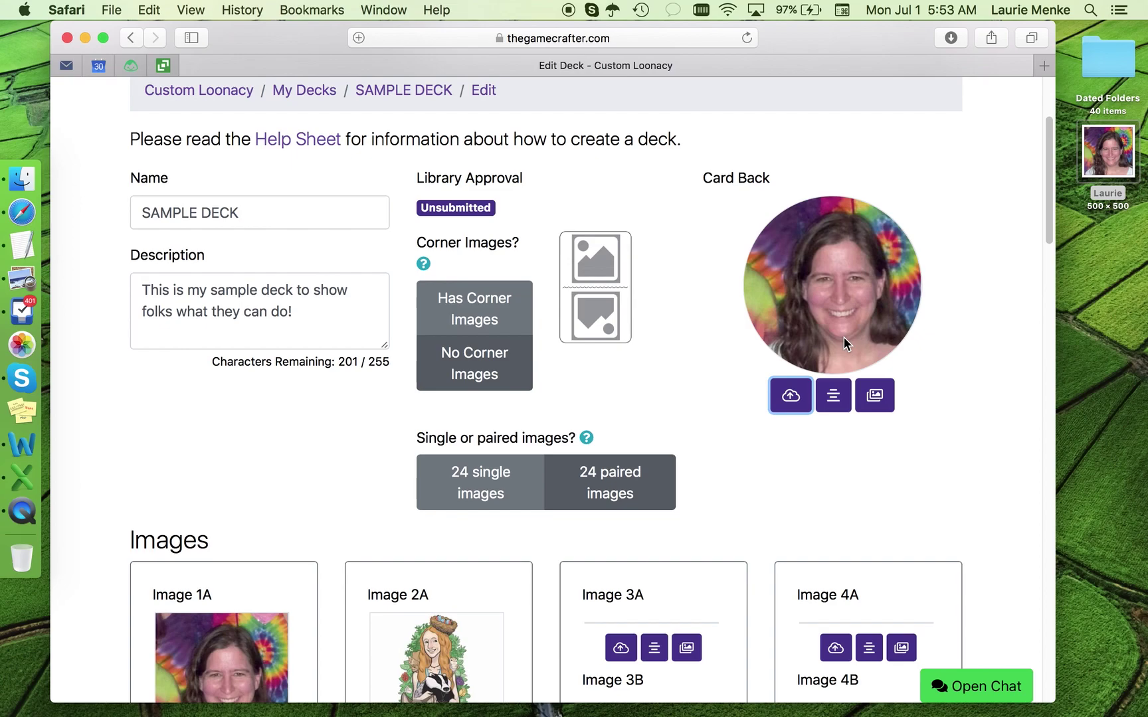
pyautogui.click(833, 398)
# Step: Make the card back read 'Friends' at 30pt on a Mustard background, preview and save
pyautogui.click(426, 234)
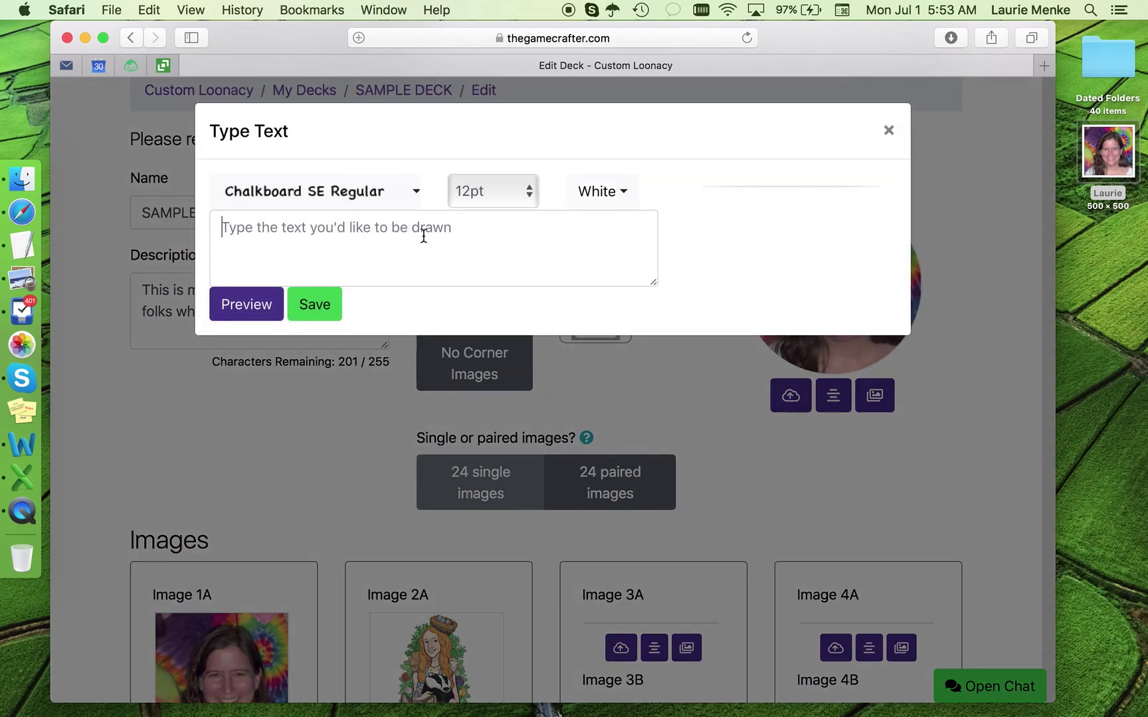
pyautogui.write('Friends')
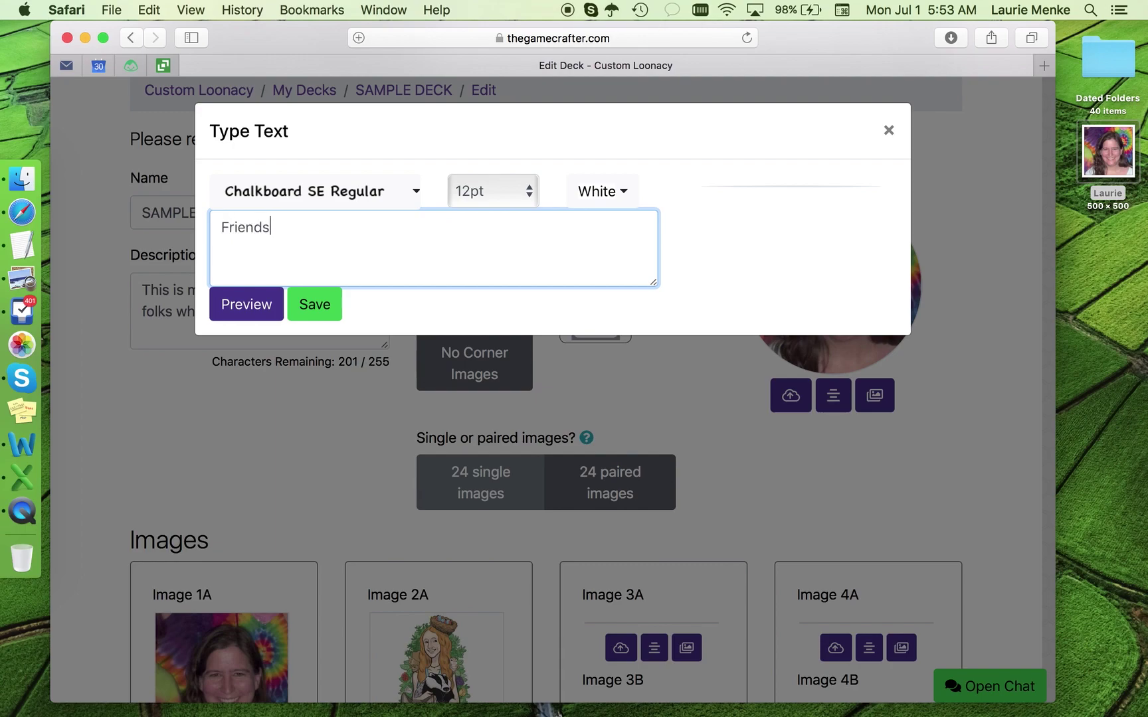
pyautogui.click(495, 192)
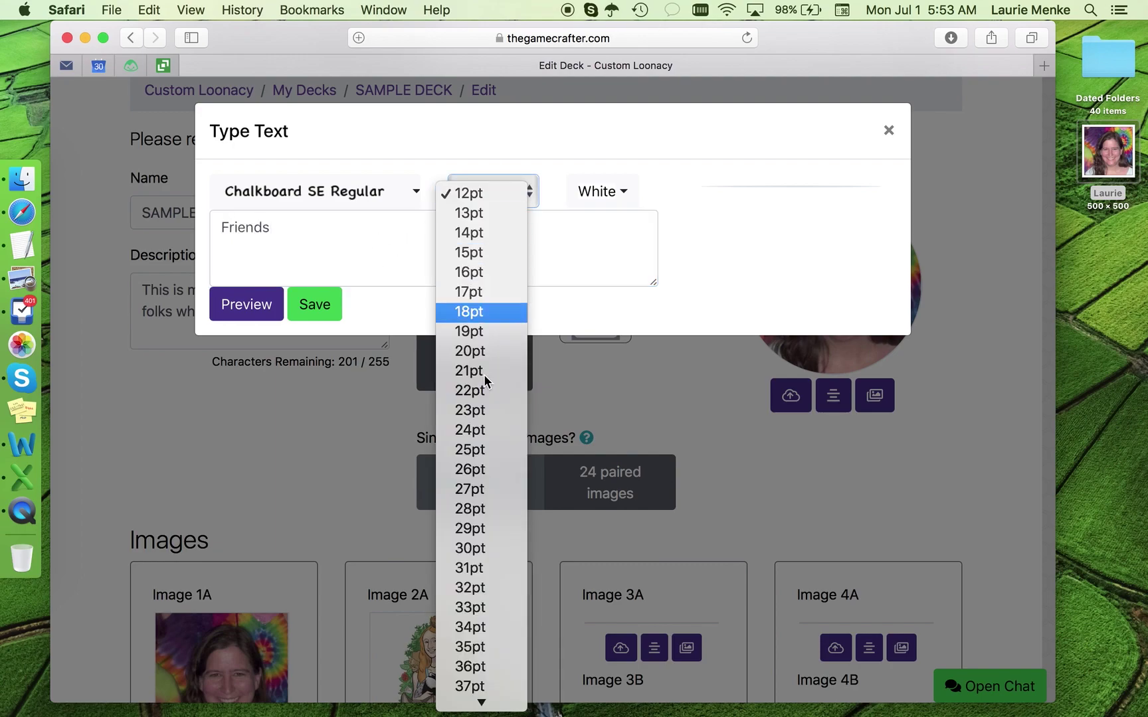
pyautogui.click(487, 550)
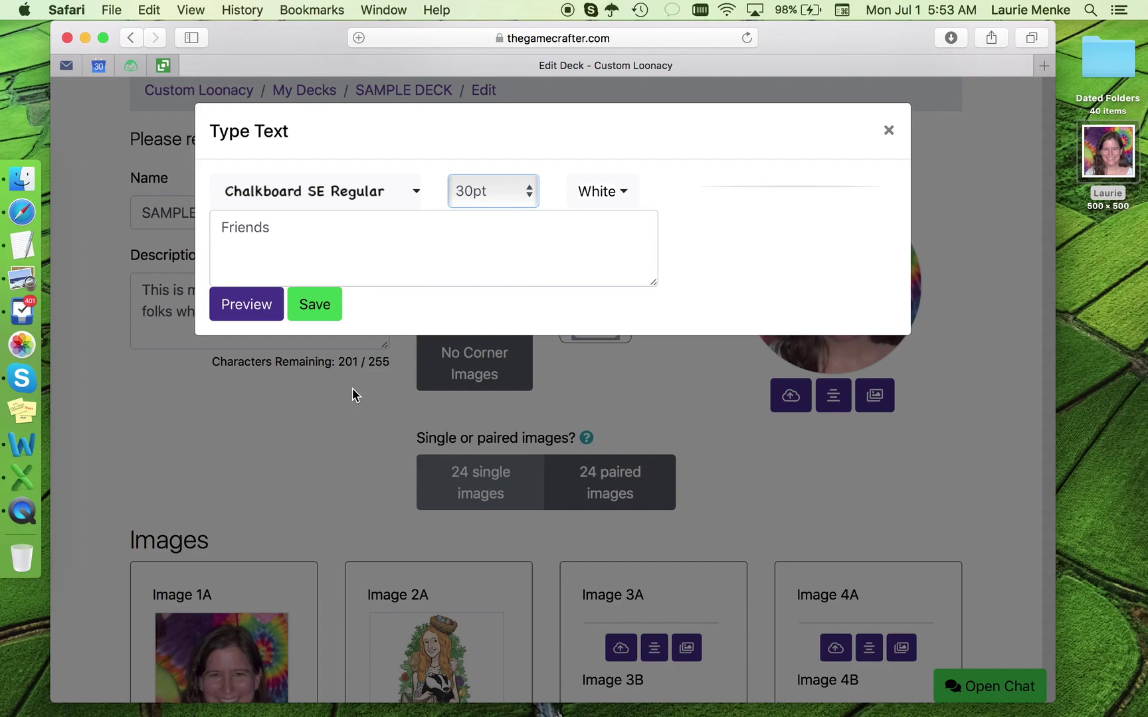
pyautogui.click(247, 313)
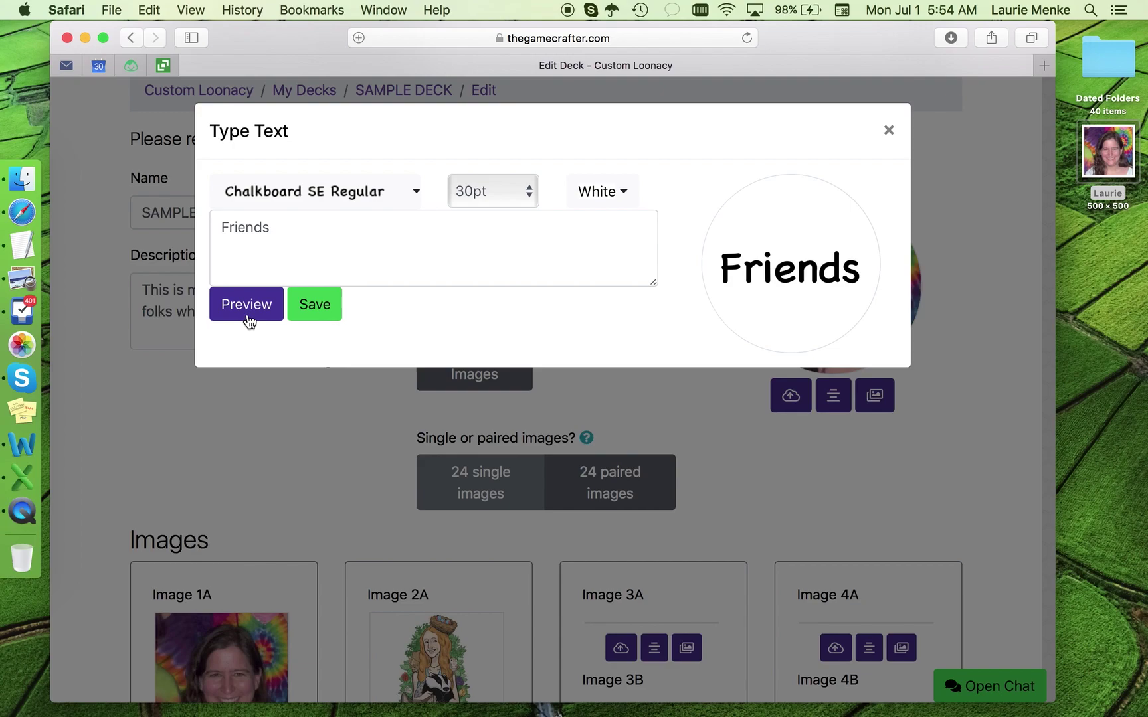
pyautogui.click(624, 196)
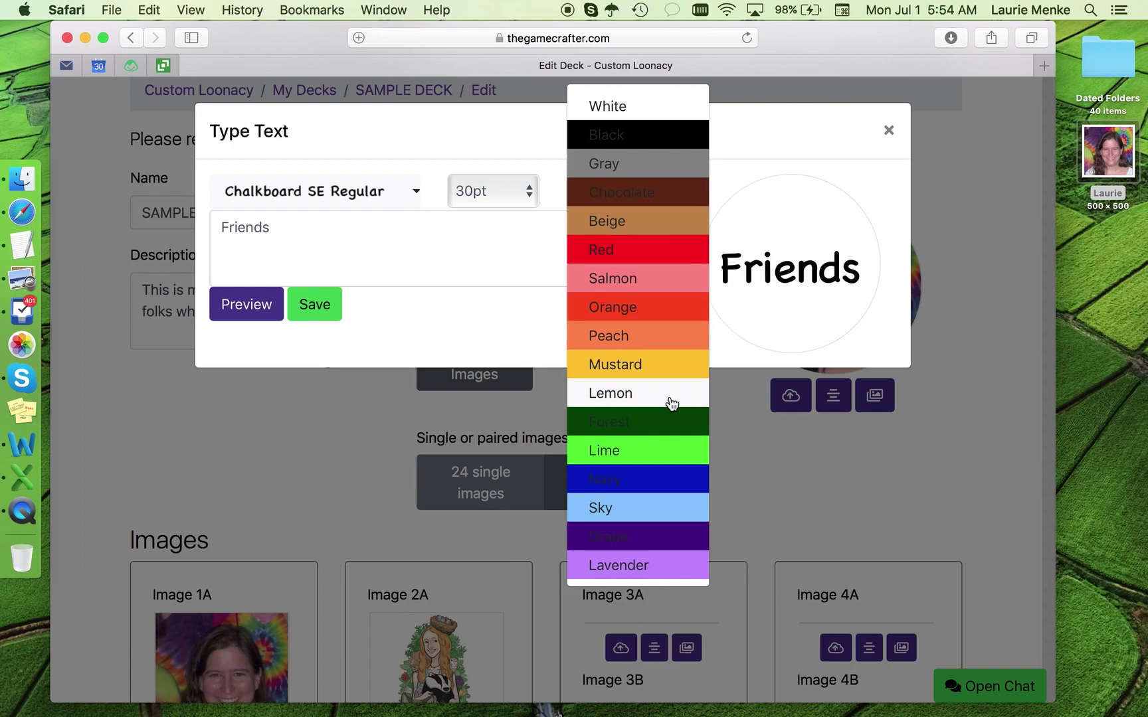
pyautogui.click(662, 373)
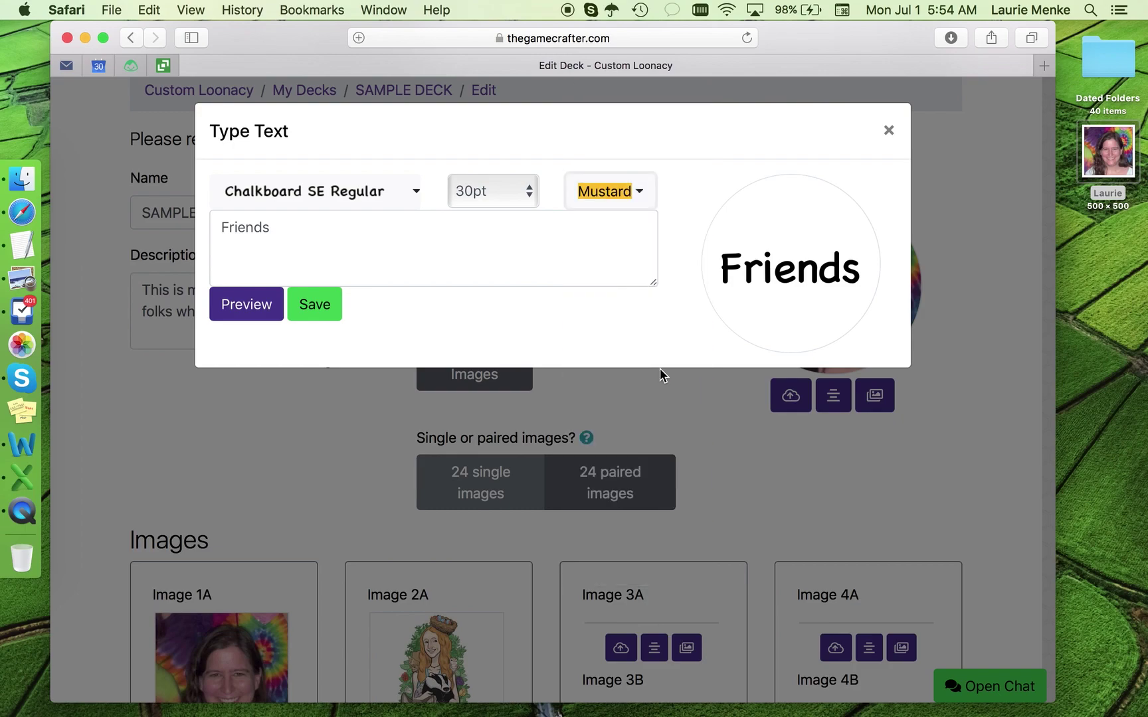
pyautogui.click(257, 312)
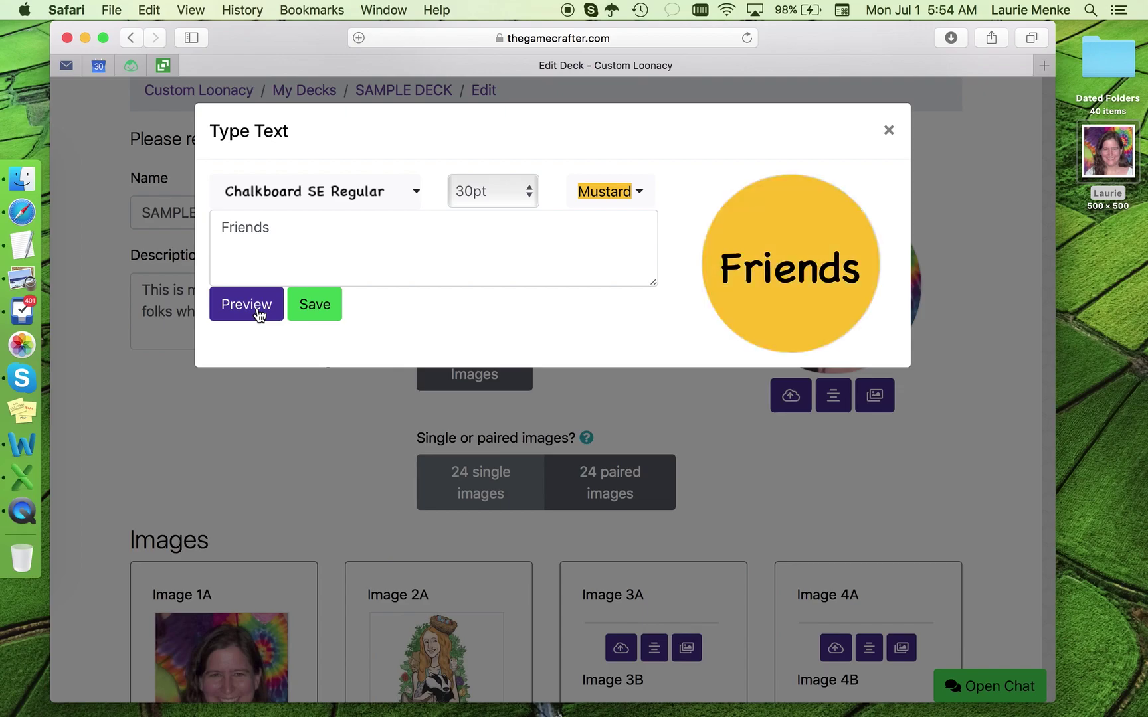
pyautogui.click(313, 311)
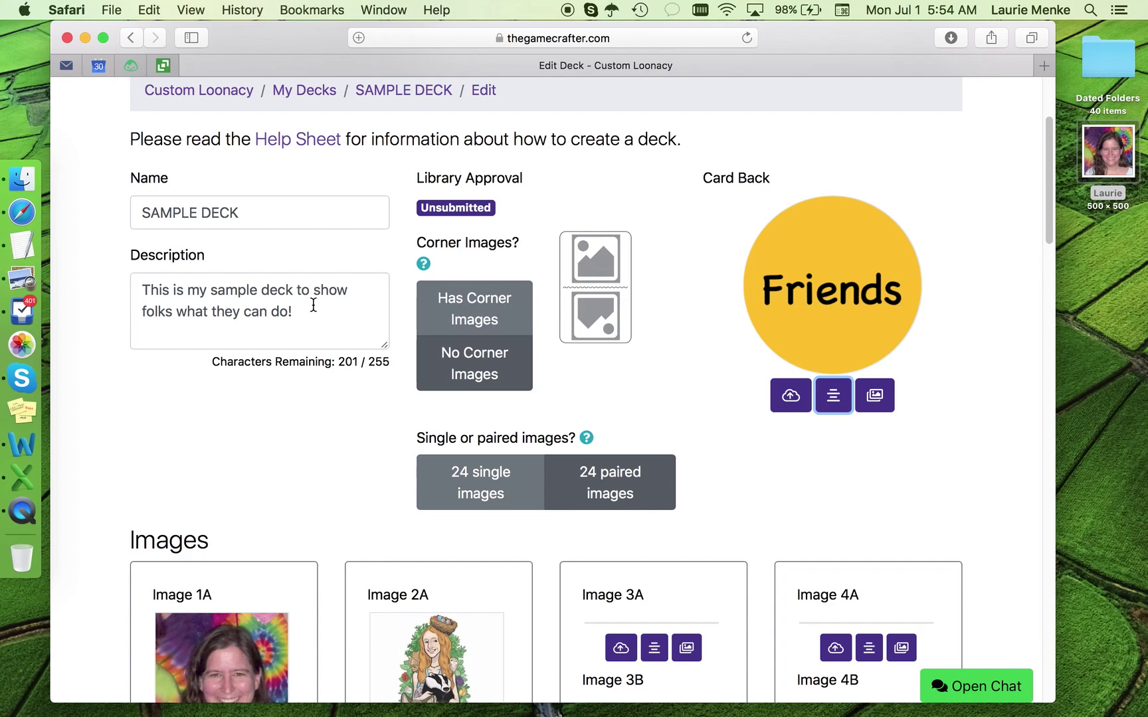
# Step: Save the SAMPLE DECK and close the automatic-saving Info notice
pyautogui.scroll(-20, 313, 305)
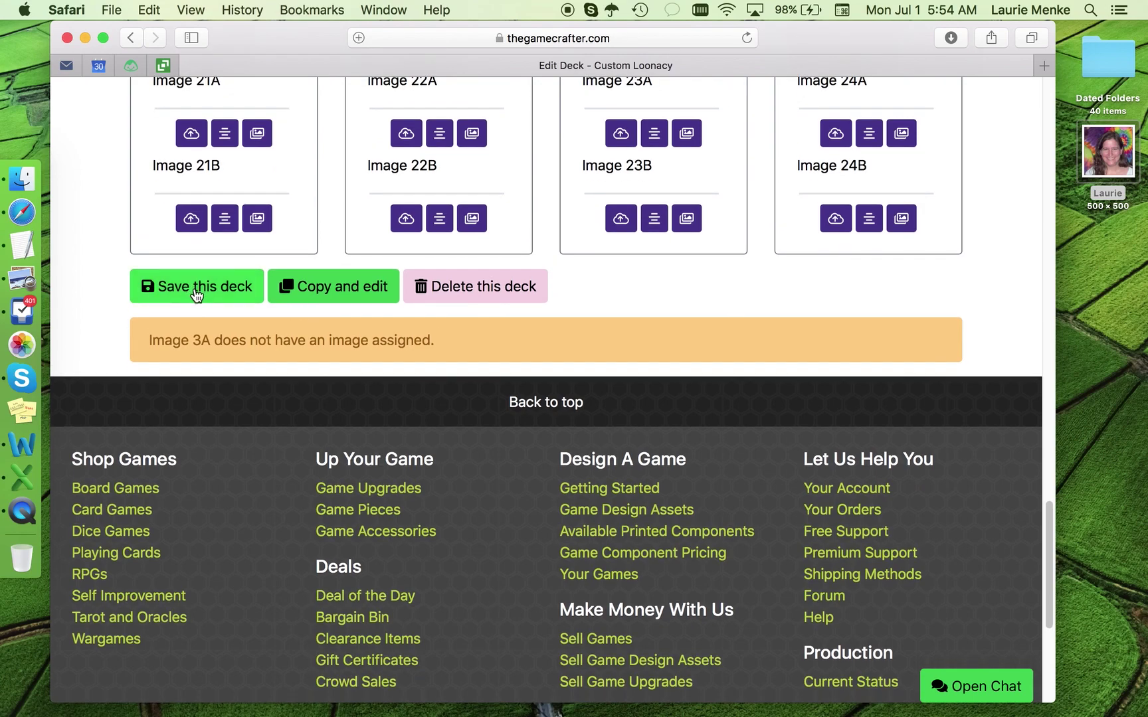
pyautogui.click(197, 294)
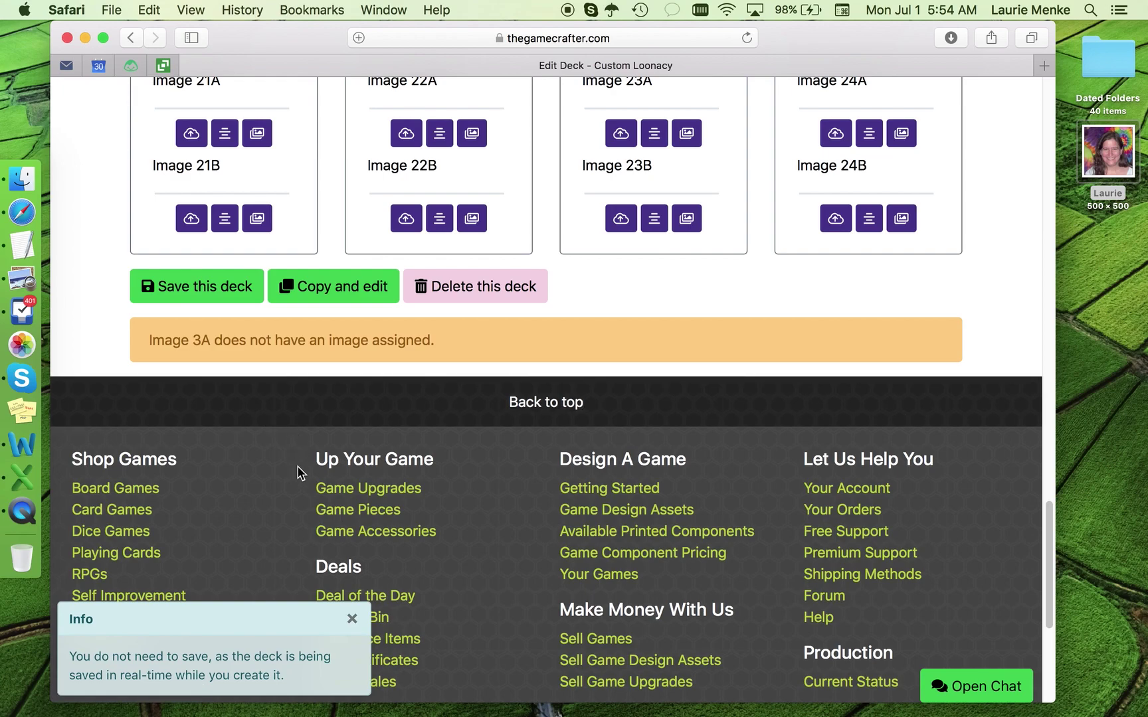
pyautogui.click(353, 621)
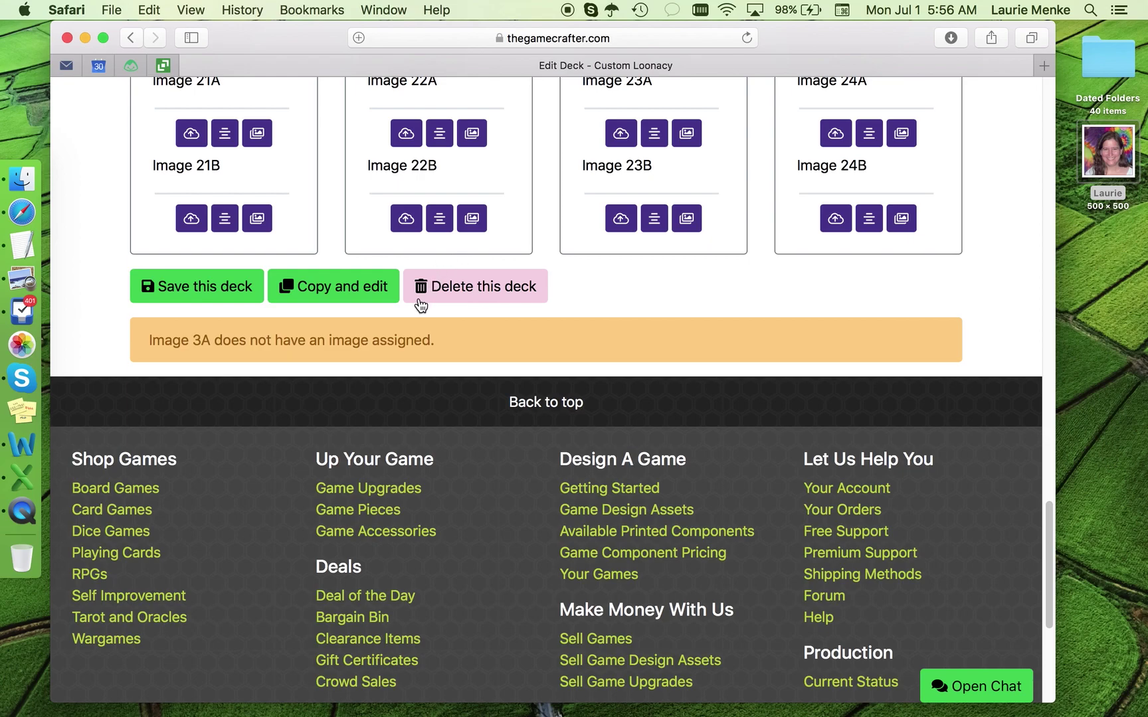
# Step: Go from My Decks to the public Library and browse the shared decks
pyautogui.scroll(20, 423, 308)
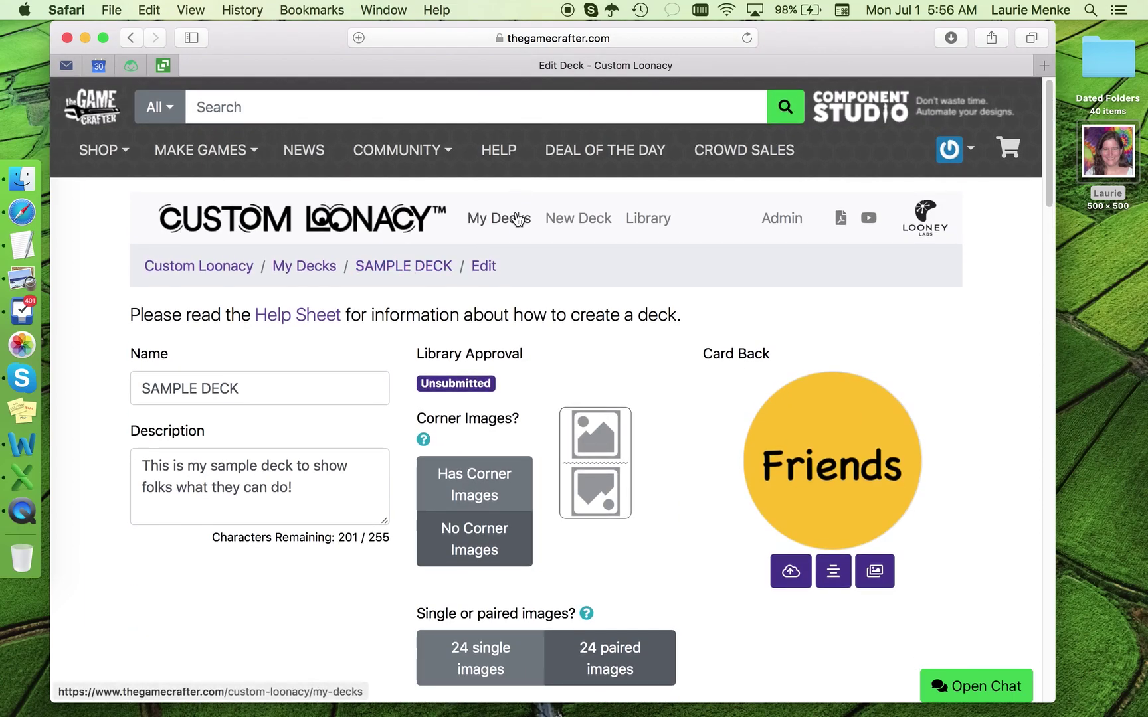
pyautogui.click(517, 217)
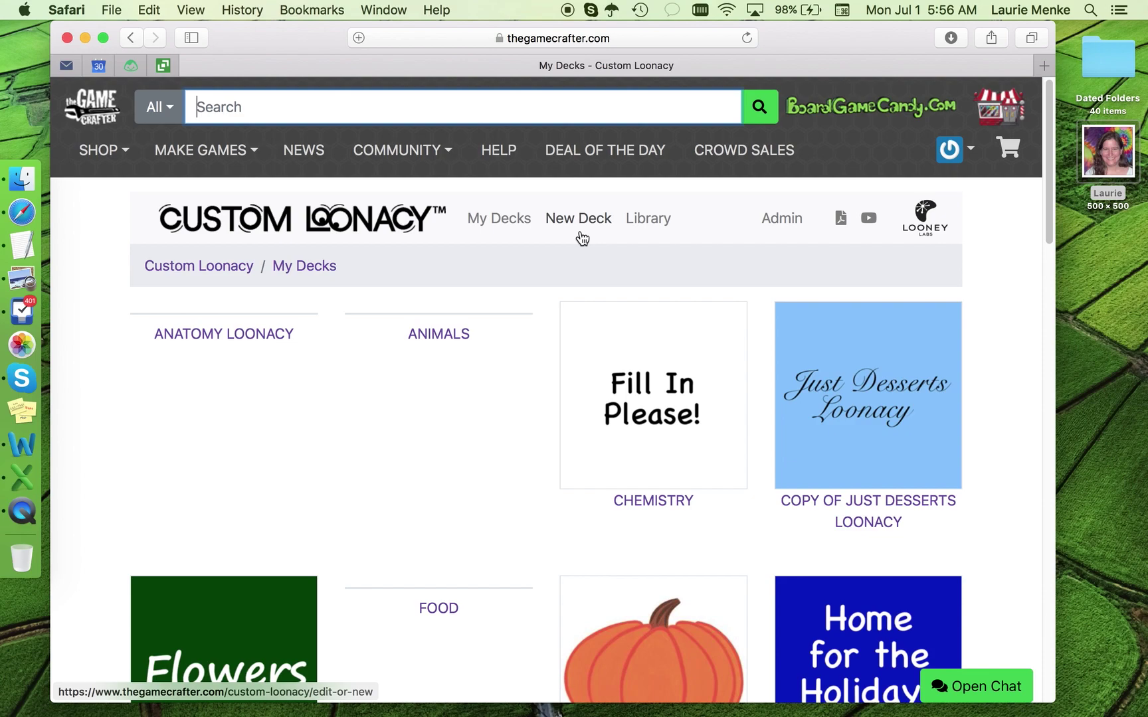
pyautogui.click(647, 221)
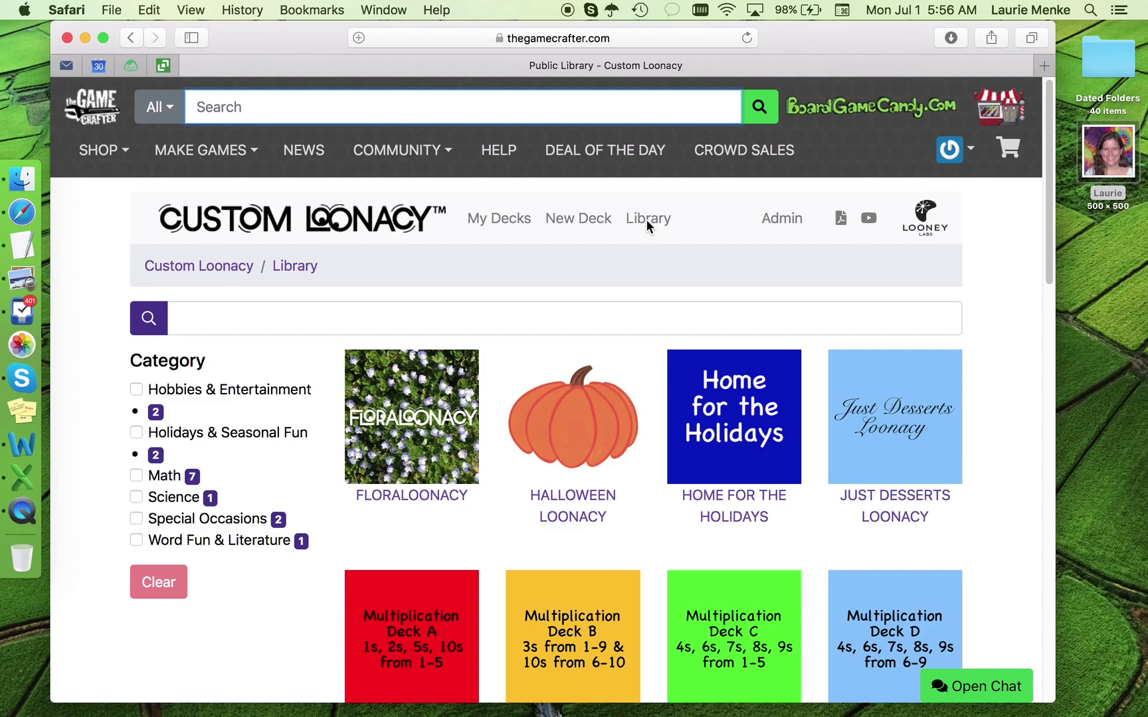
pyautogui.scroll(-5, 643, 320)
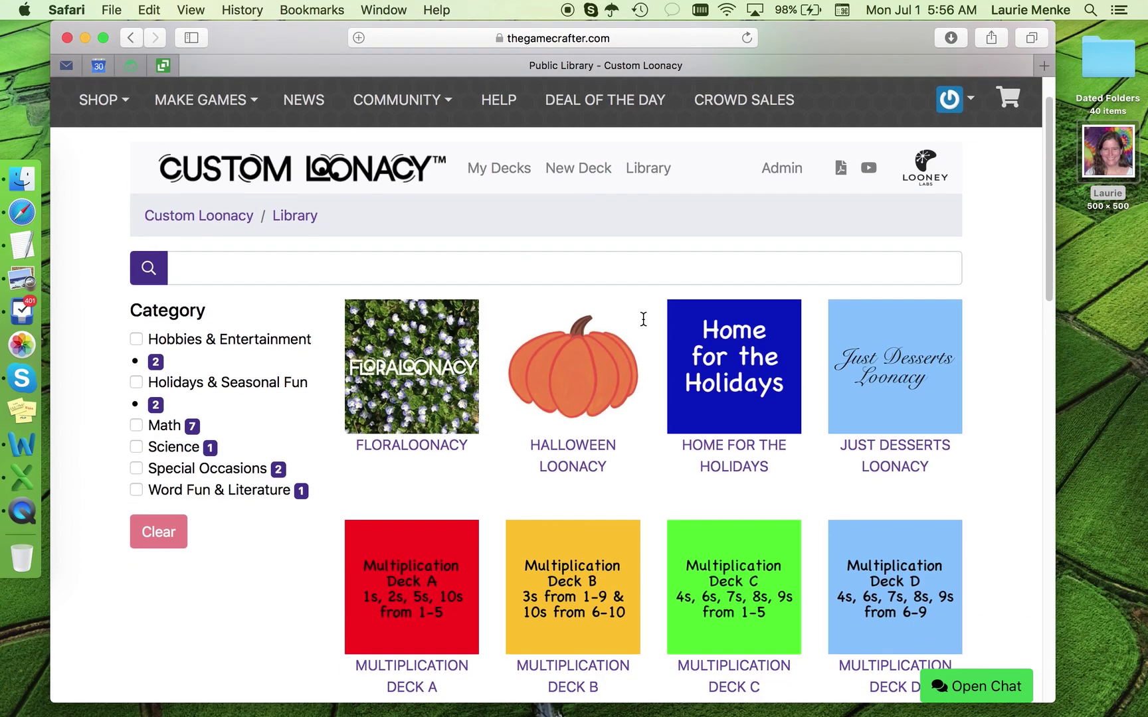
pyautogui.scroll(-6, 642, 320)
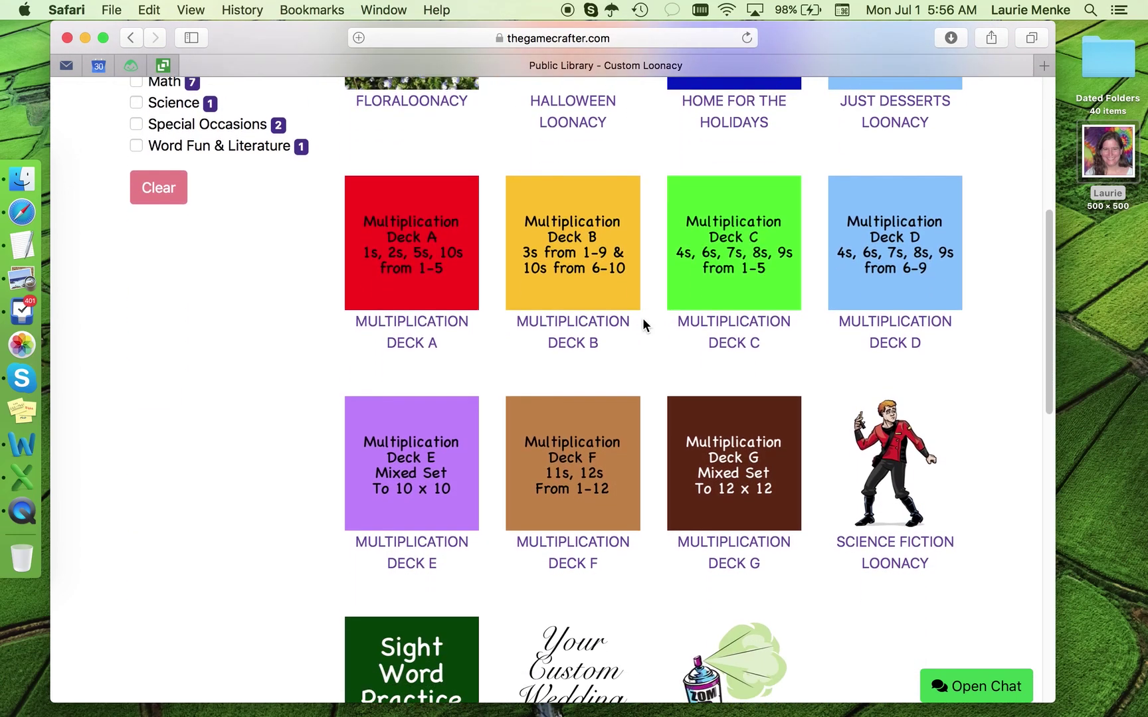
pyautogui.scroll(-3, 643, 319)
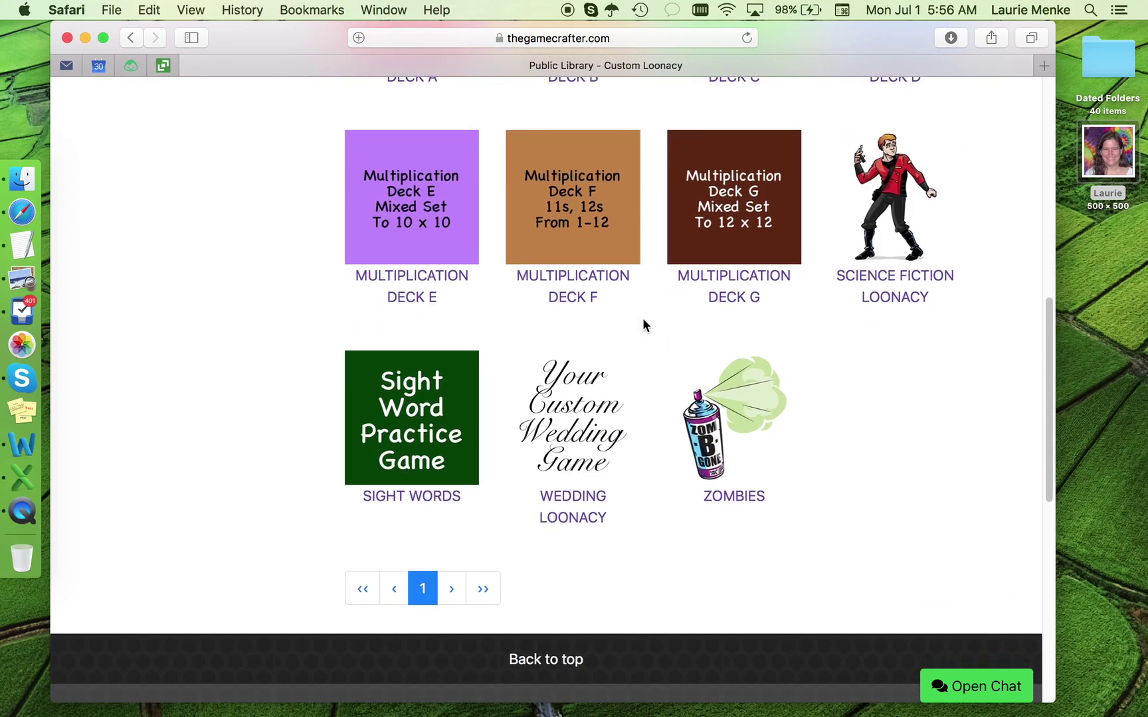
pyautogui.scroll(12, 643, 321)
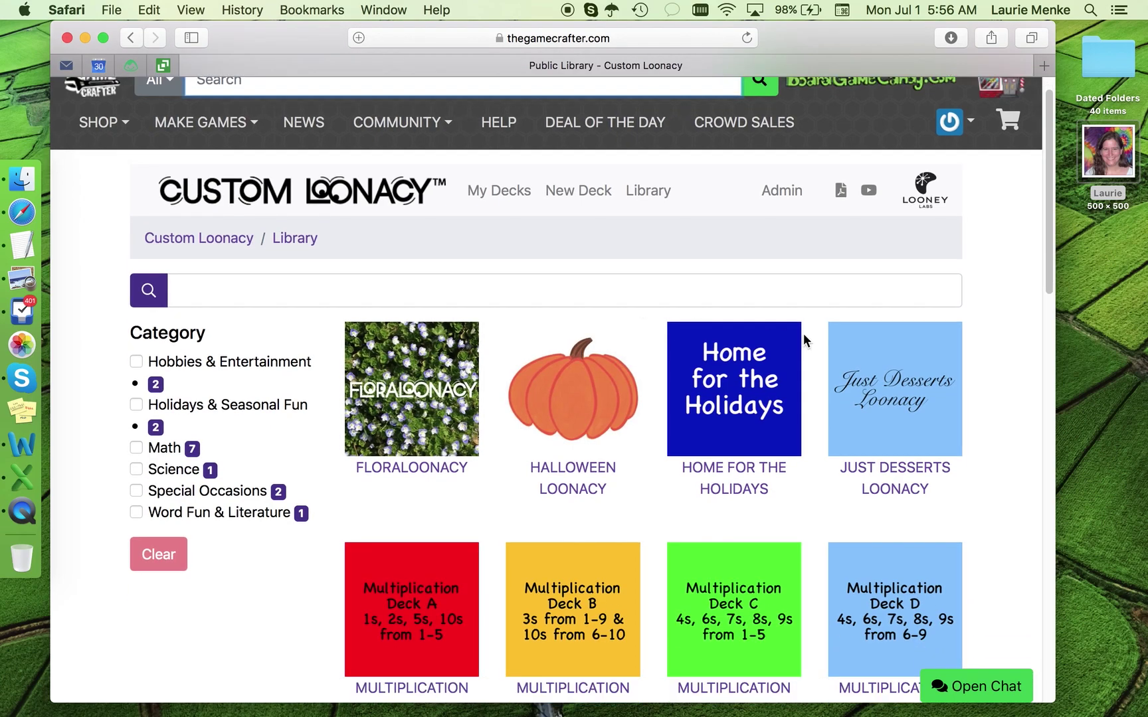
# Step: Open the Just Desserts Loonacy deck and copy it for editing
pyautogui.click(914, 412)
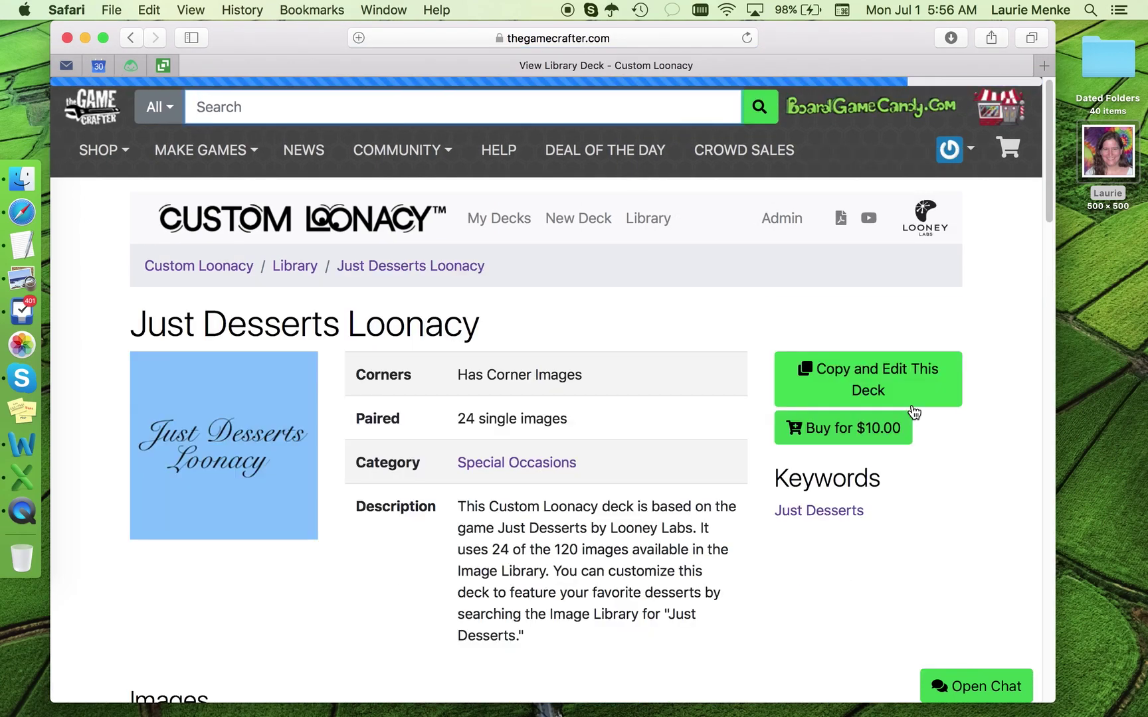
pyautogui.scroll(-5, 781, 402)
pyautogui.scroll(-2, 781, 397)
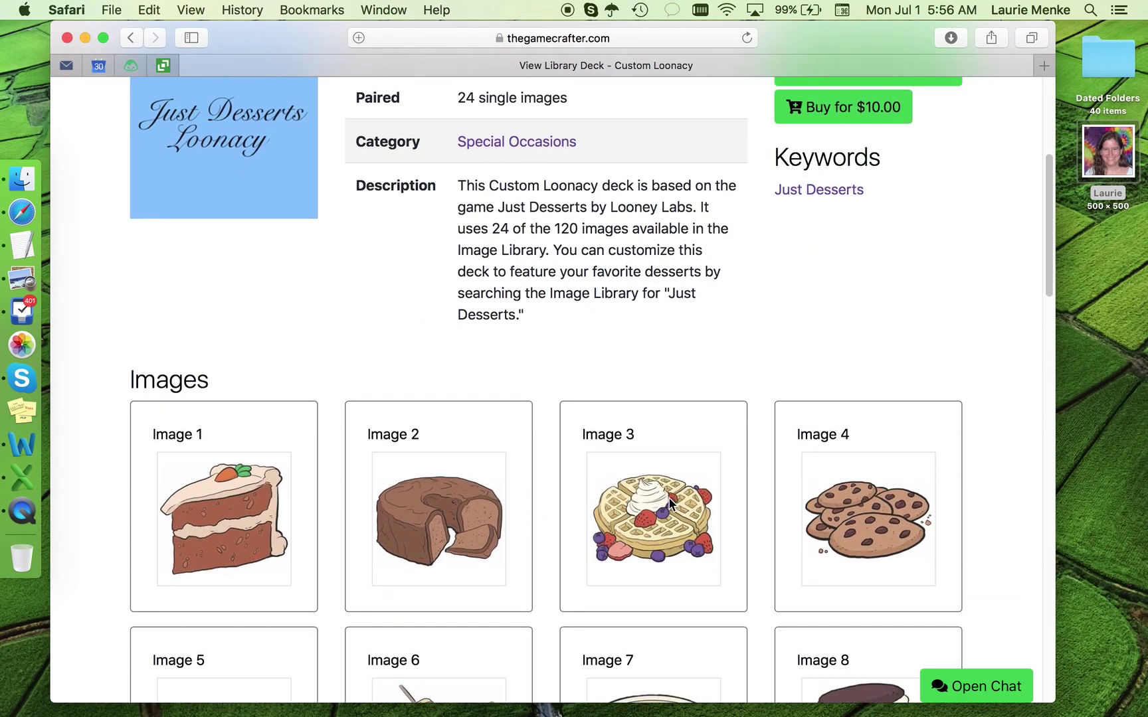
pyautogui.scroll(4, 671, 492)
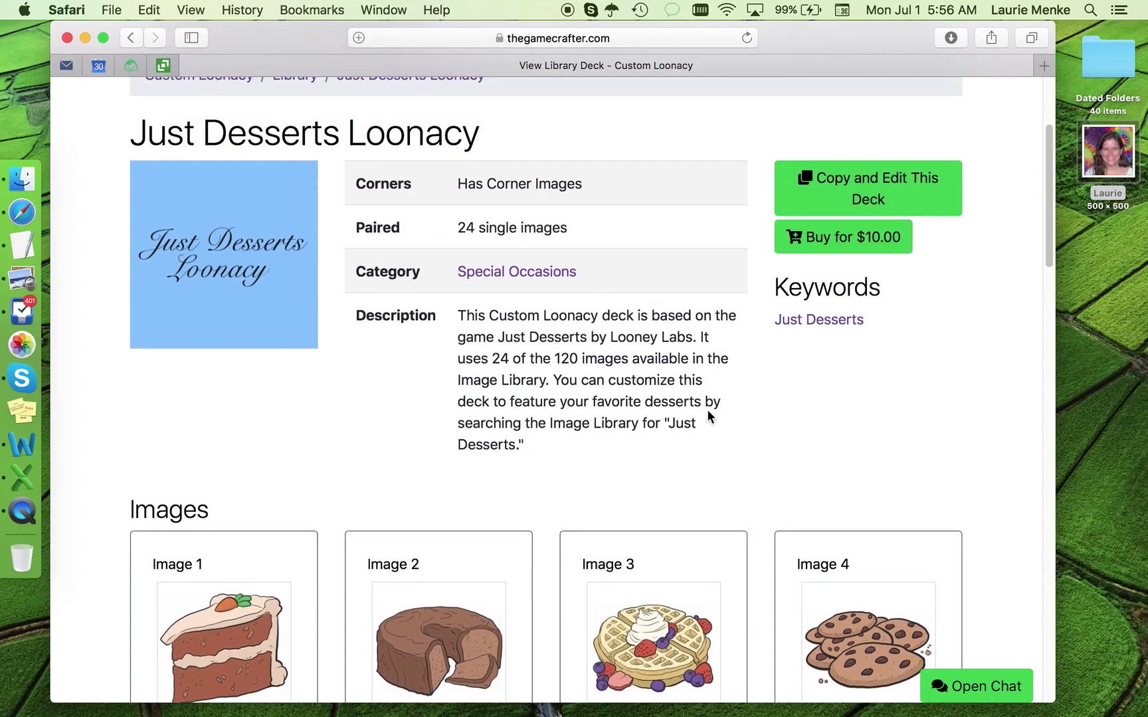
pyautogui.click(895, 190)
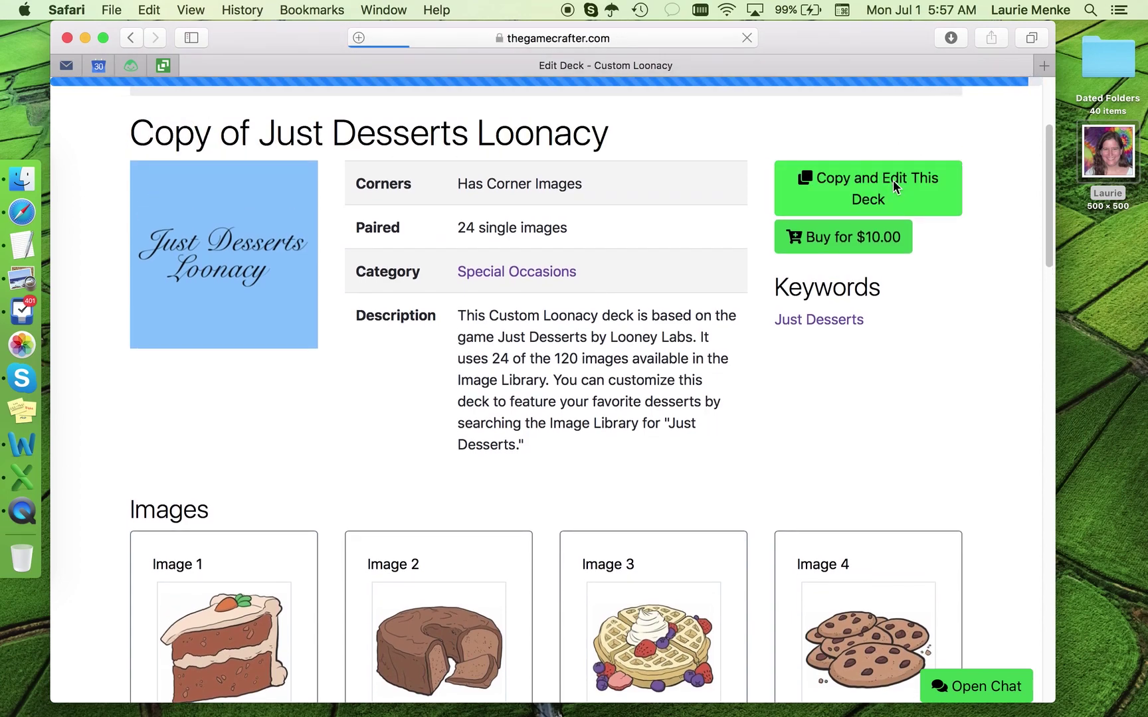
pyautogui.scroll(-5, 763, 229)
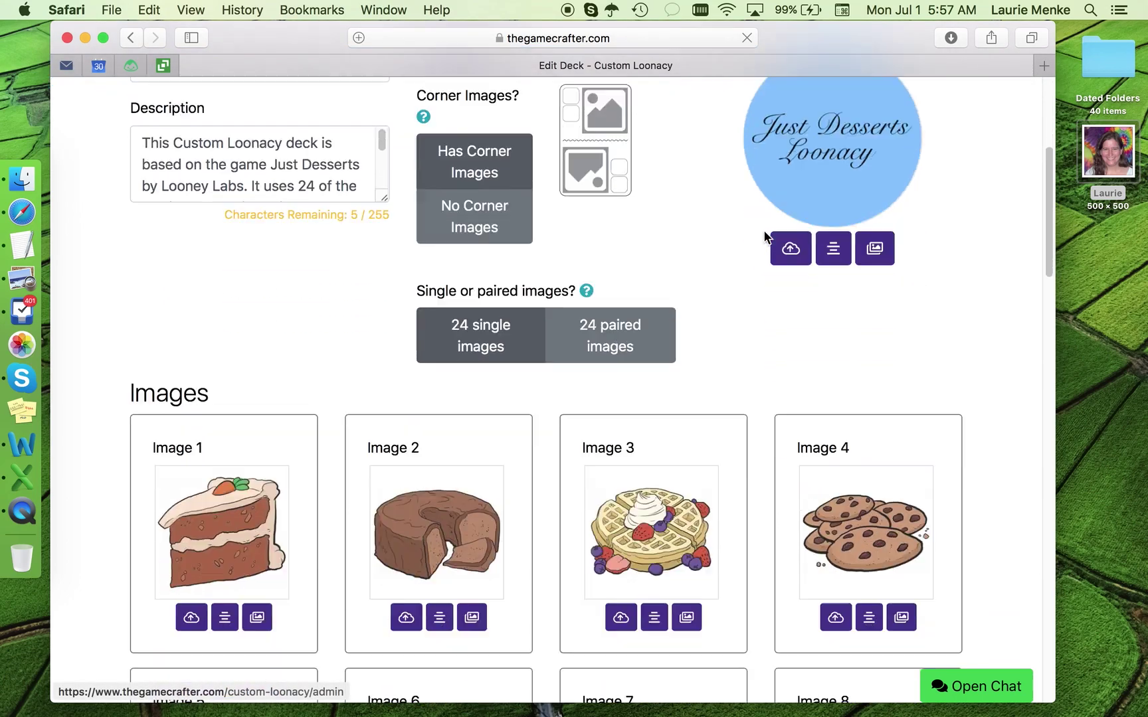
pyautogui.scroll(-2, 764, 230)
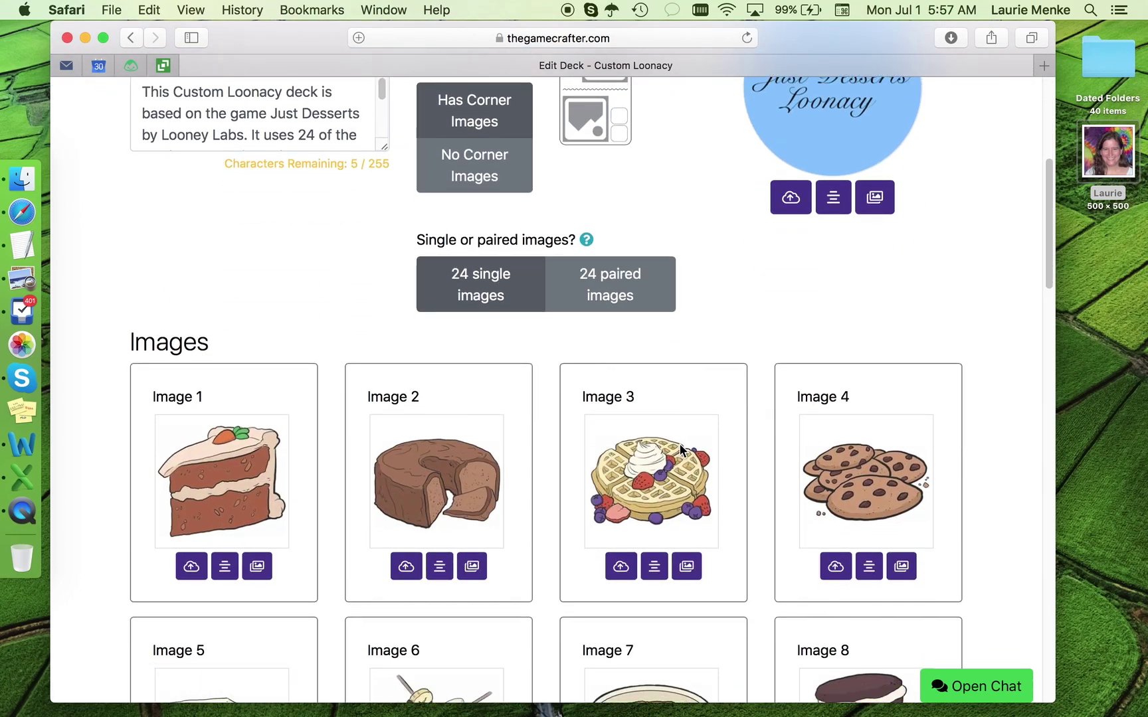